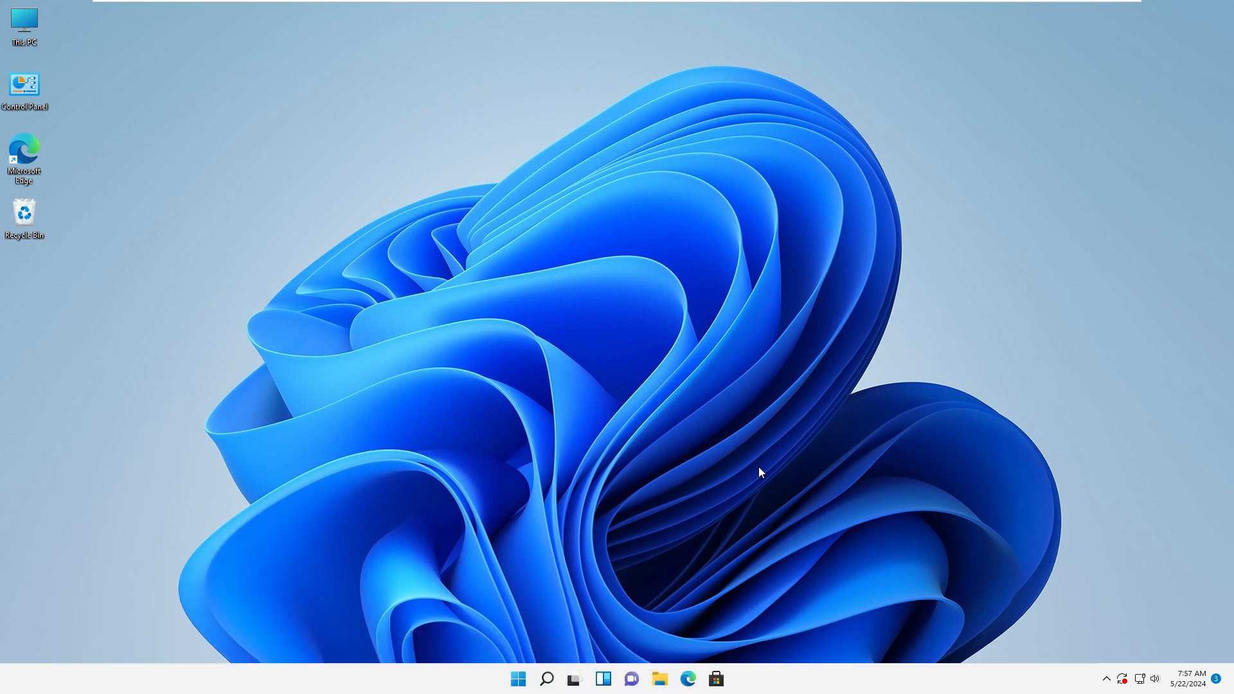
Examine the drives and their free space under This PC in File Explorer.
{"action": "left_click", "coordinate": [662, 680]}
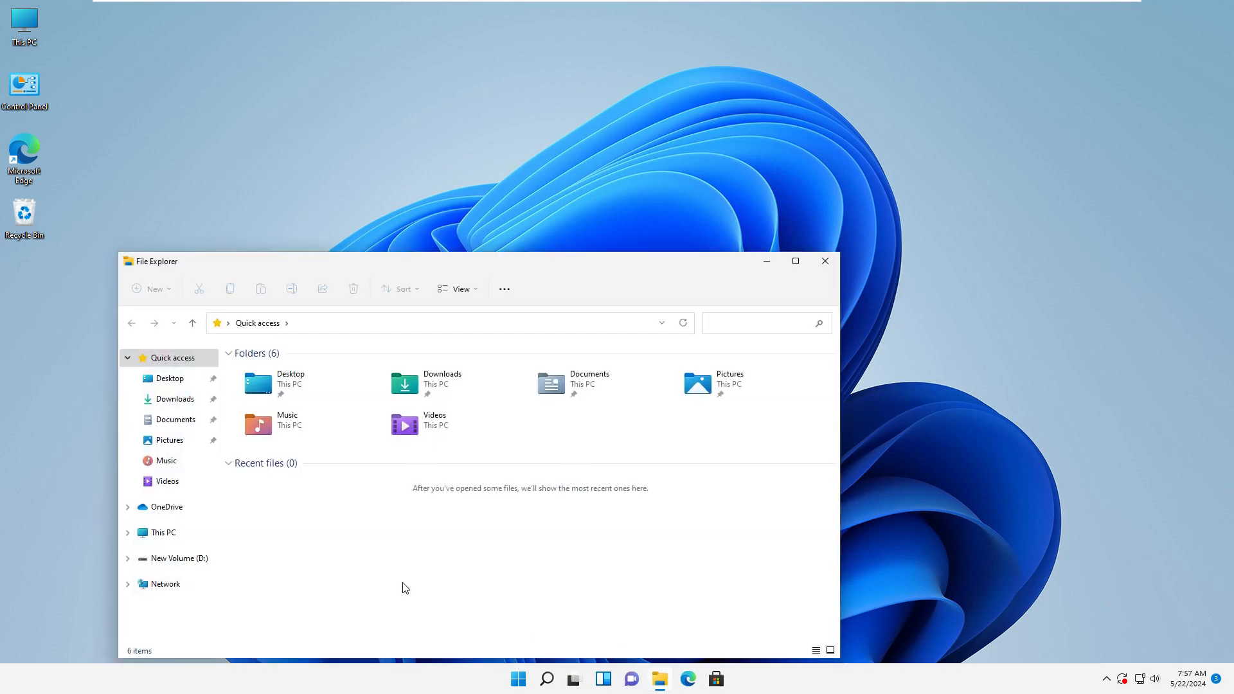
{"action": "left_click", "coordinate": [162, 532]}
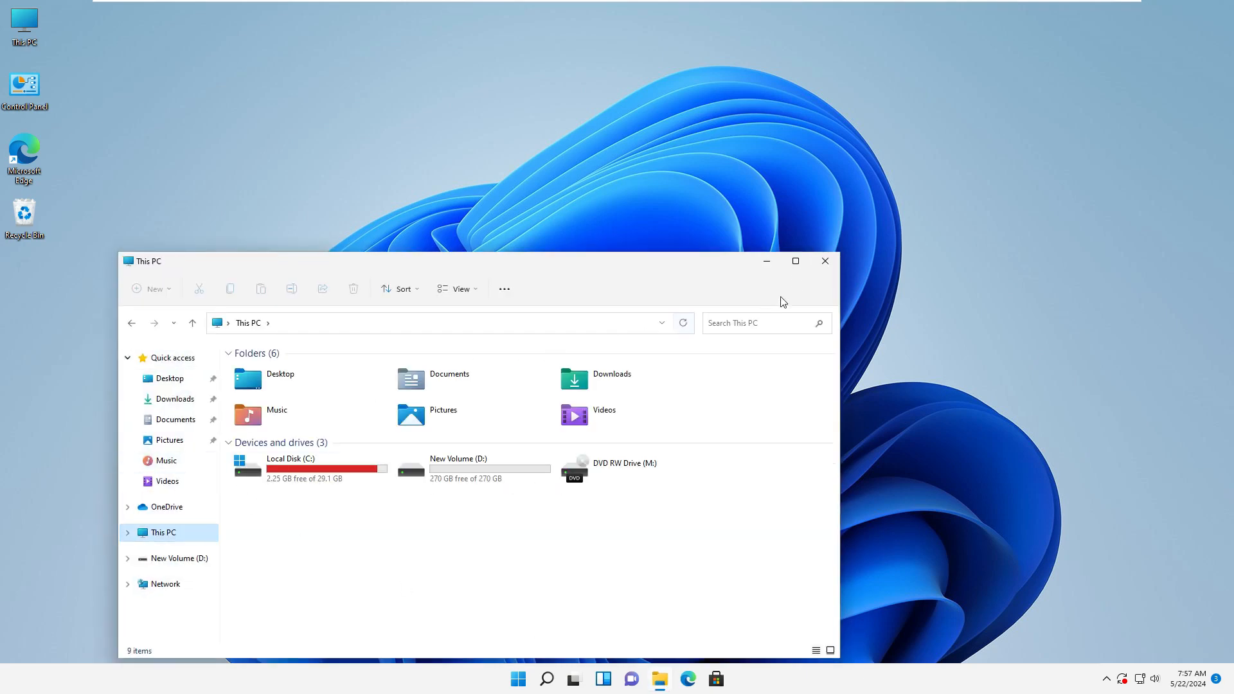
{"action": "left_click", "coordinate": [796, 261]}
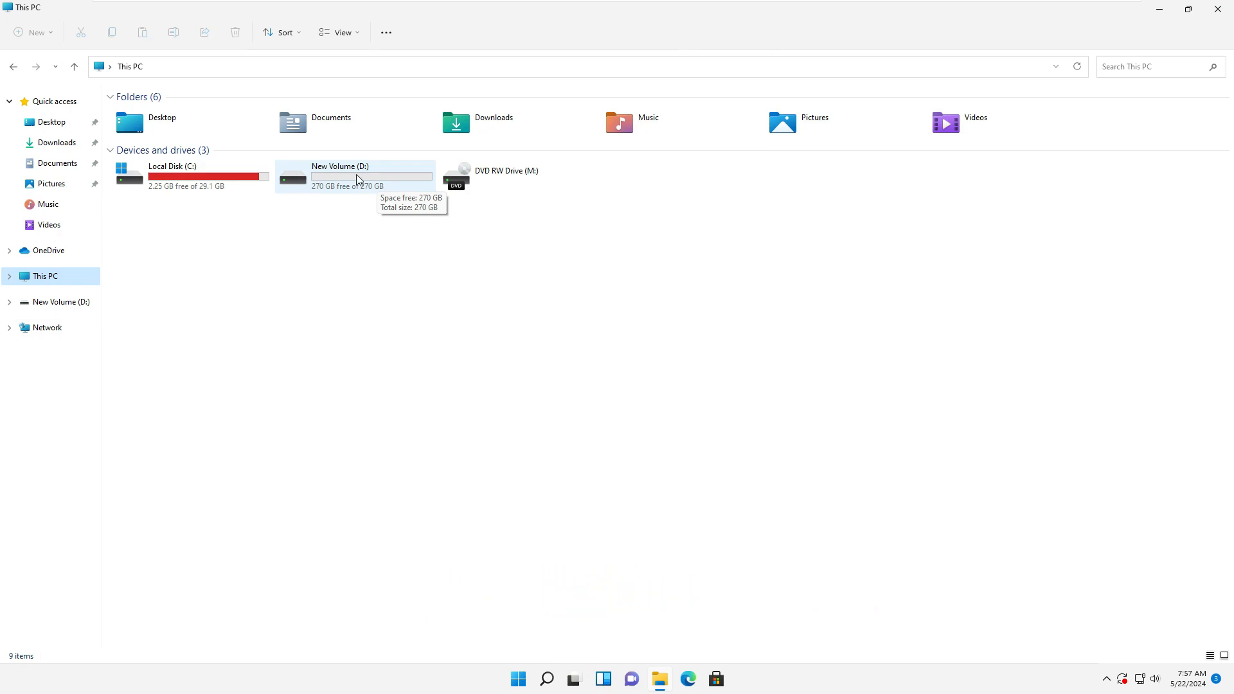
{"action": "left_click", "coordinate": [1159, 13]}
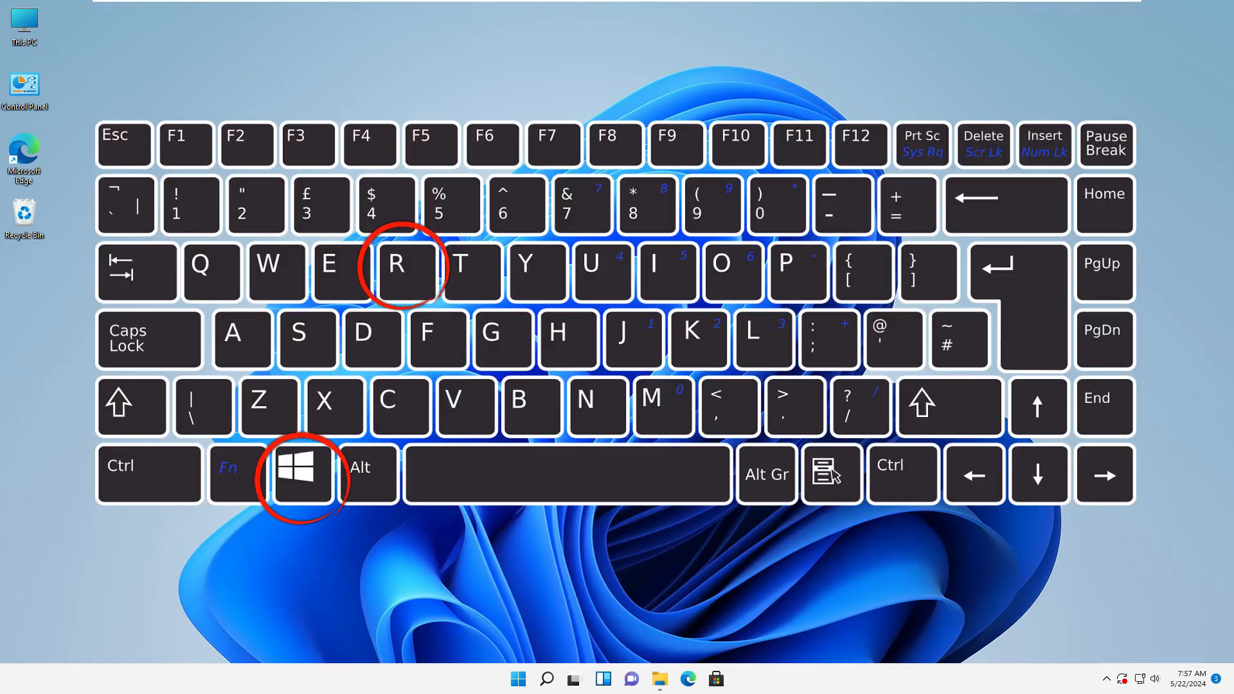
Launch Disk Management by running diskmgmt.msc and maximize its window.
{"action": "key", "text": "super+r"}
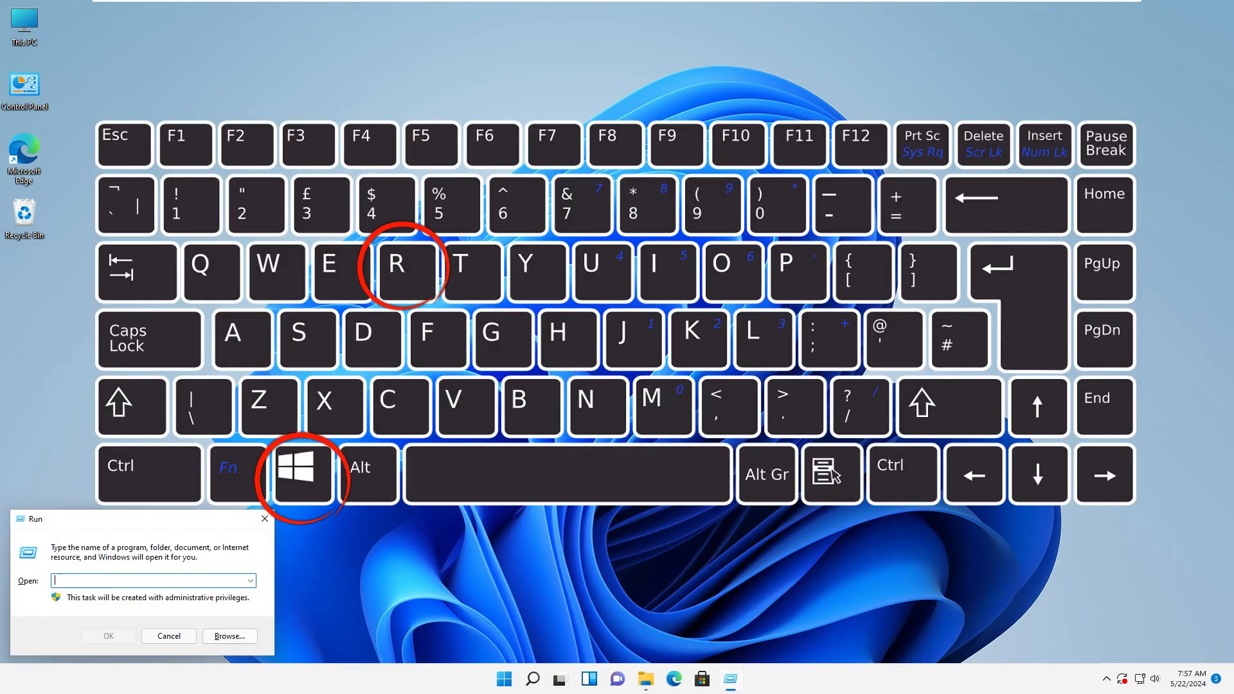
{"action": "type", "text": "diskmg"}
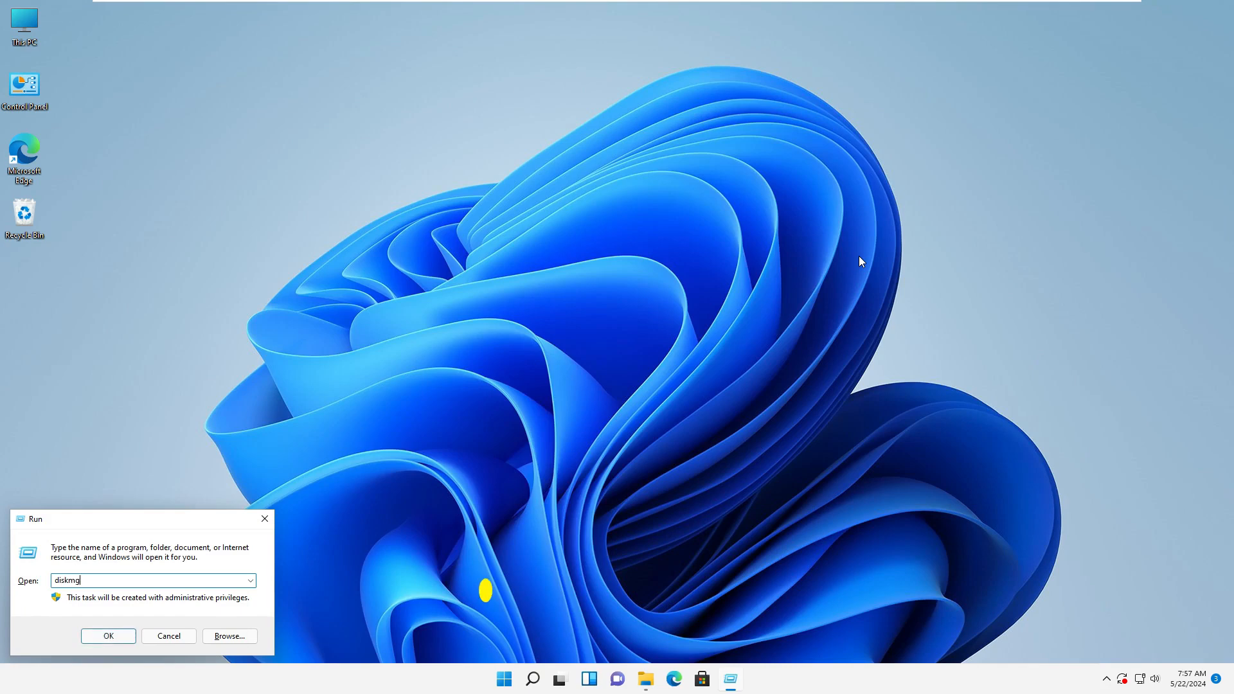
{"action": "type", "text": "mt.msc"}
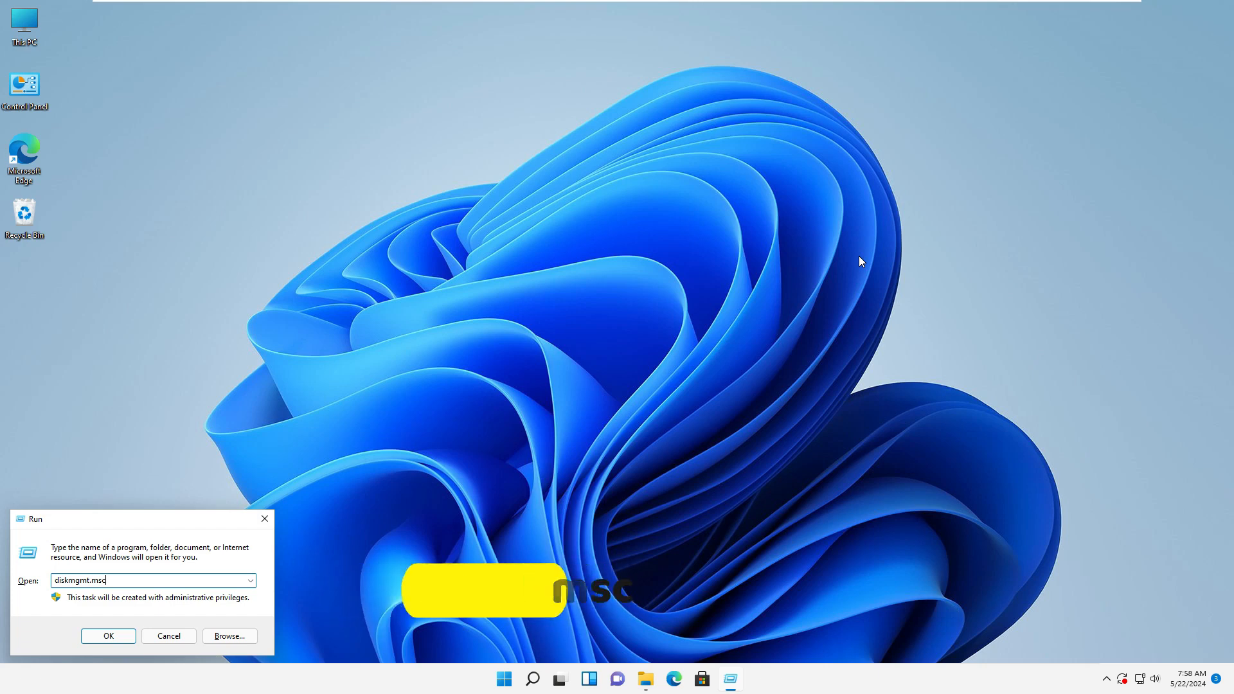
{"action": "key", "text": "Return"}
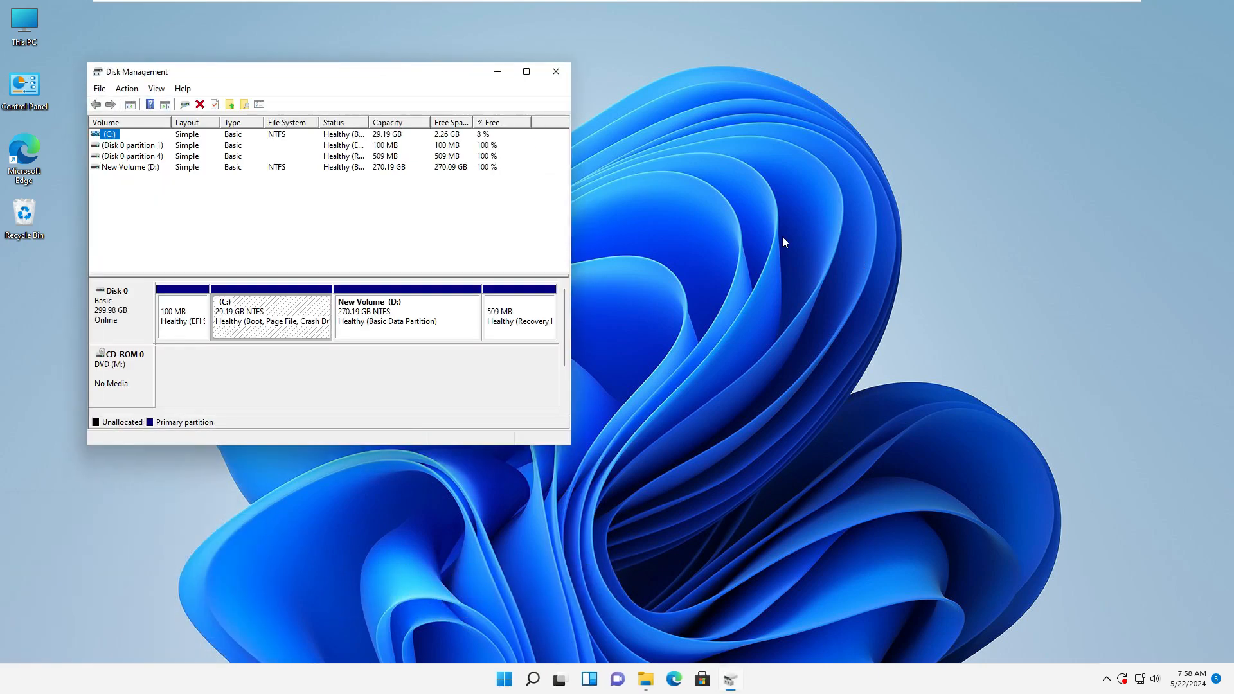
{"action": "left_click", "coordinate": [526, 72]}
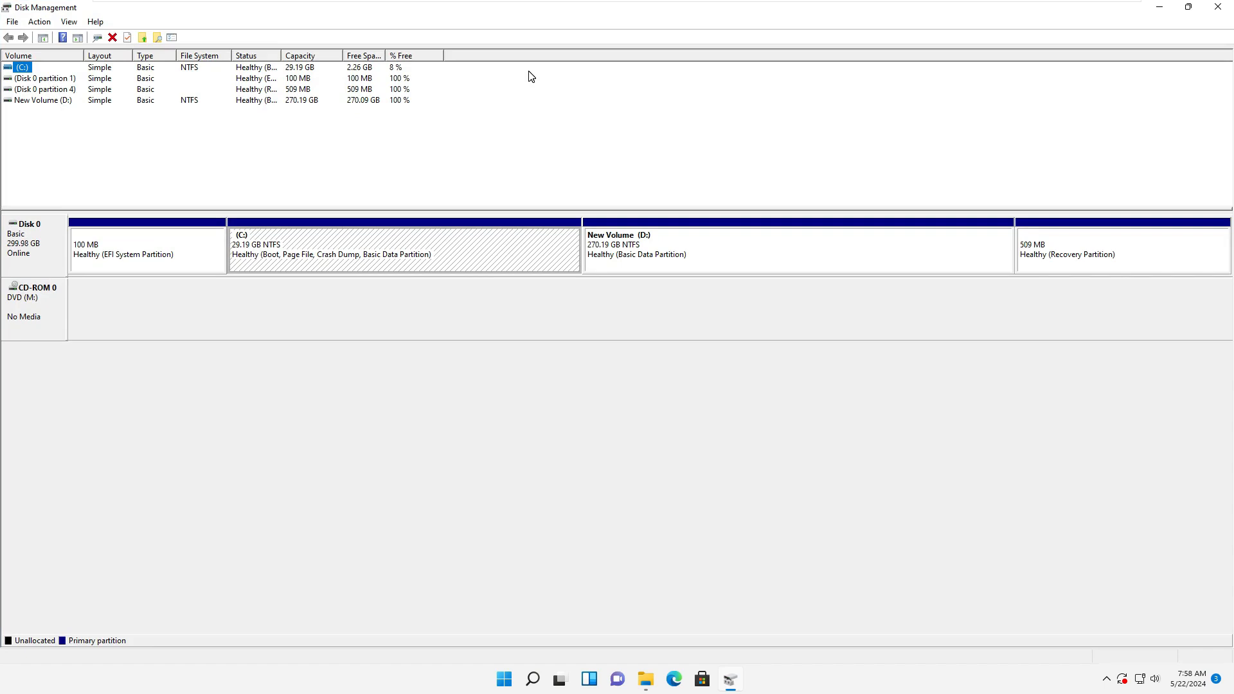
Shrink the New Volume (D:) partition by 100000 MB.
{"action": "left_click", "coordinate": [719, 263]}
{"action": "right_click", "coordinate": [748, 259]}
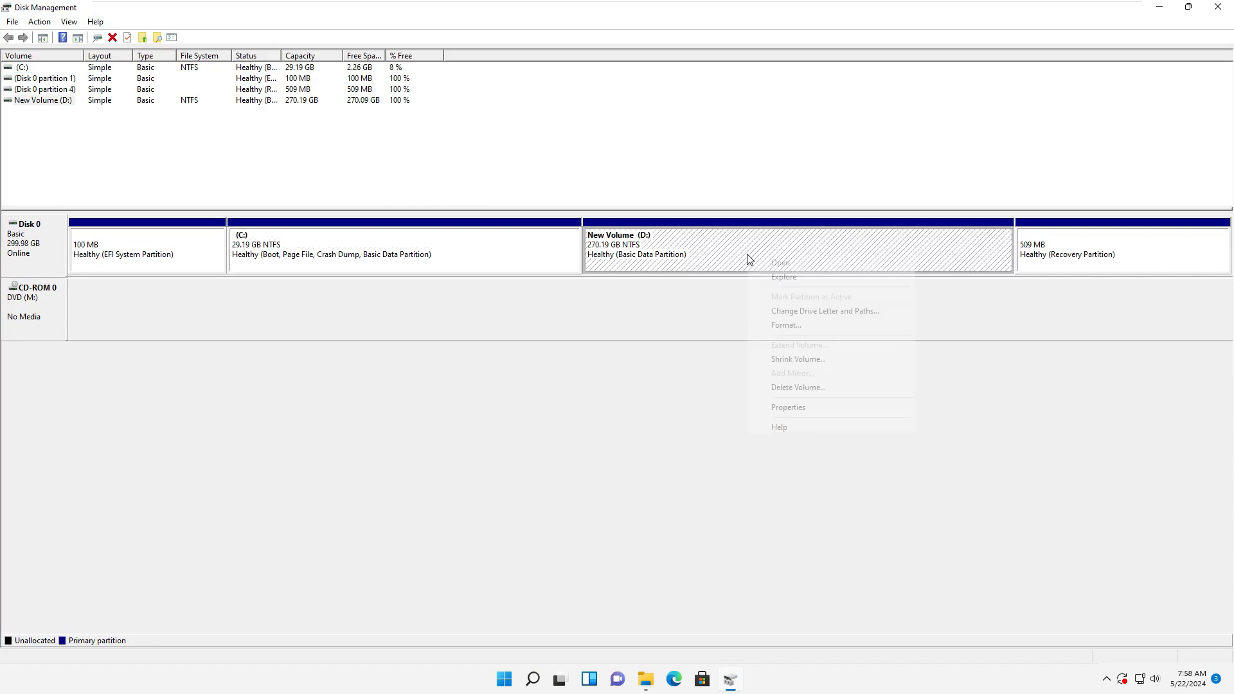
{"action": "left_click", "coordinate": [796, 359]}
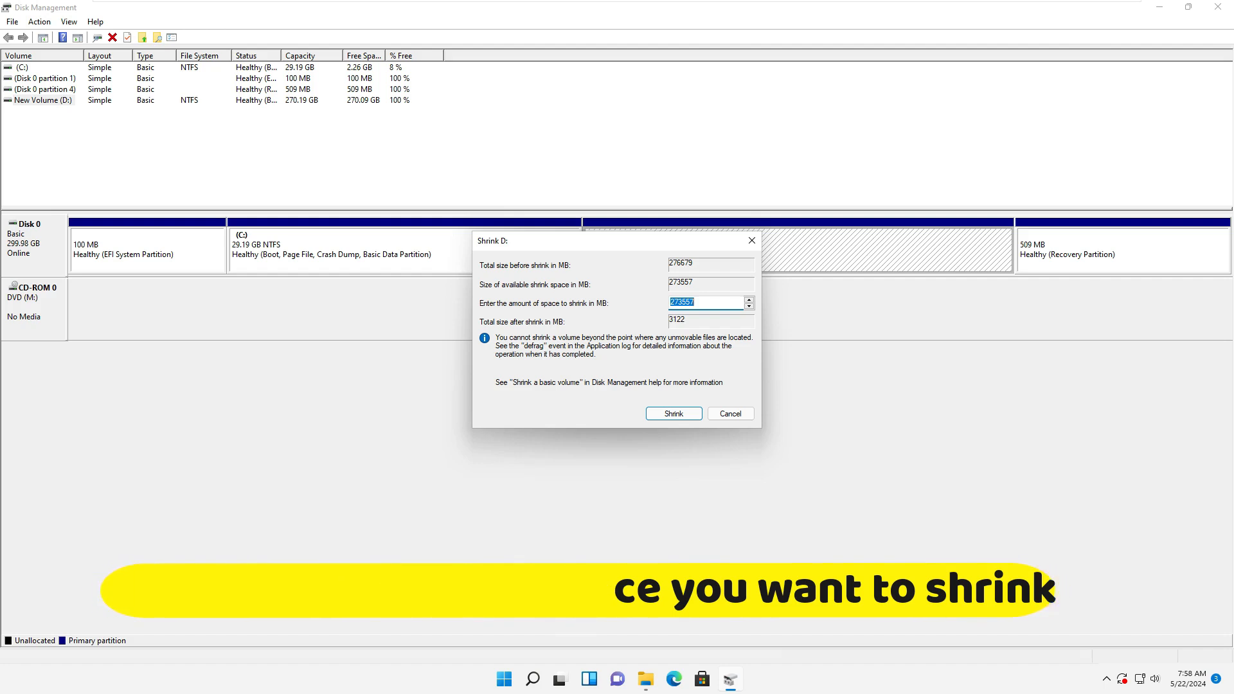
{"action": "type", "text": "50000"}
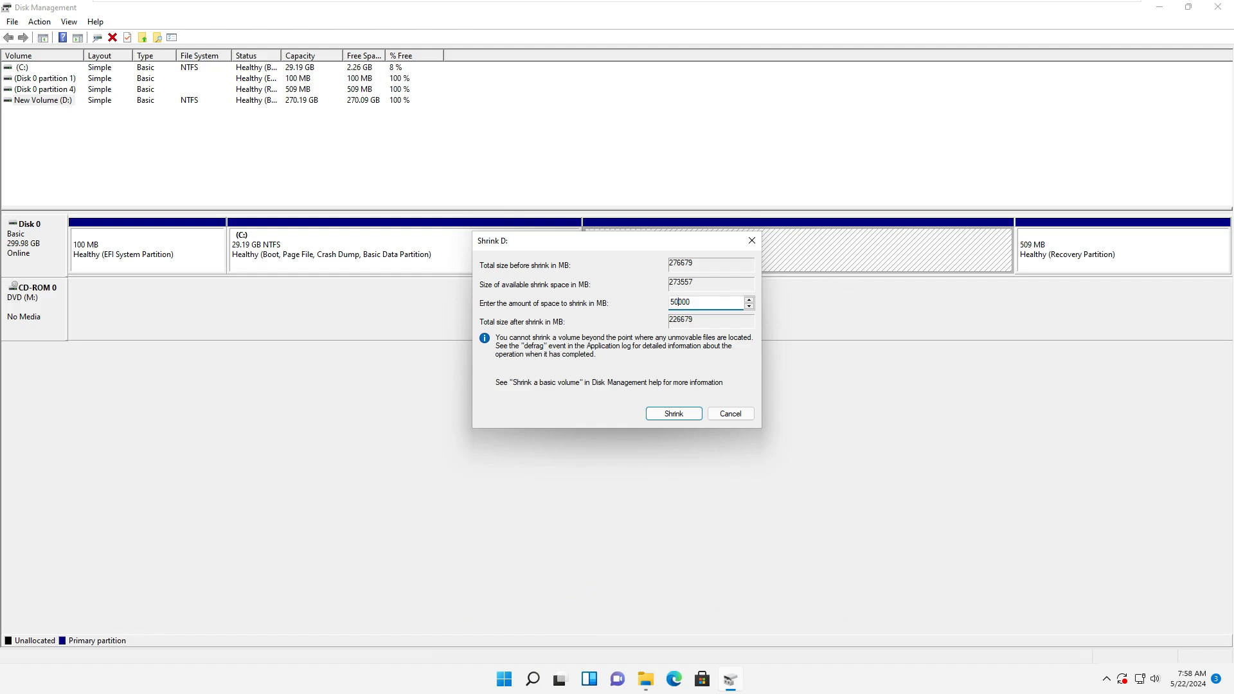
{"action": "left_click_drag", "start_coordinate": [678, 303], "coordinate": [667, 304]}
{"action": "type", "text": "10"}
{"action": "left_click_drag", "start_coordinate": [695, 302], "coordinate": [667, 303]}
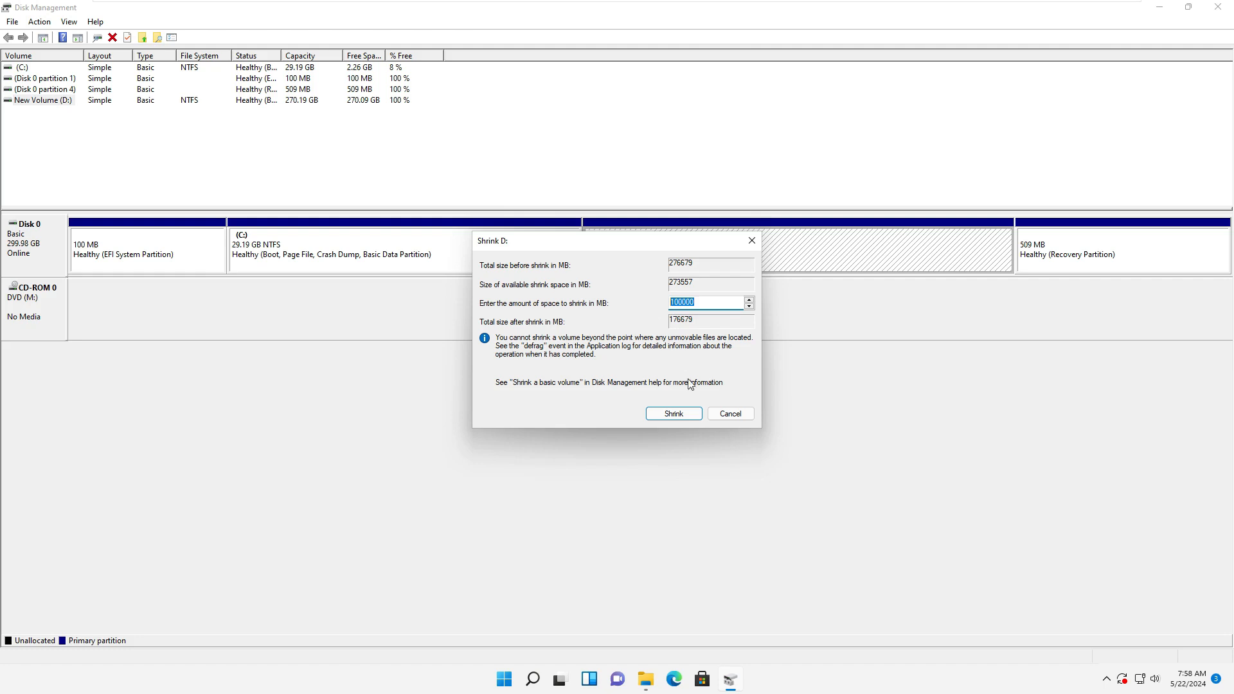
{"action": "left_click", "coordinate": [684, 420]}
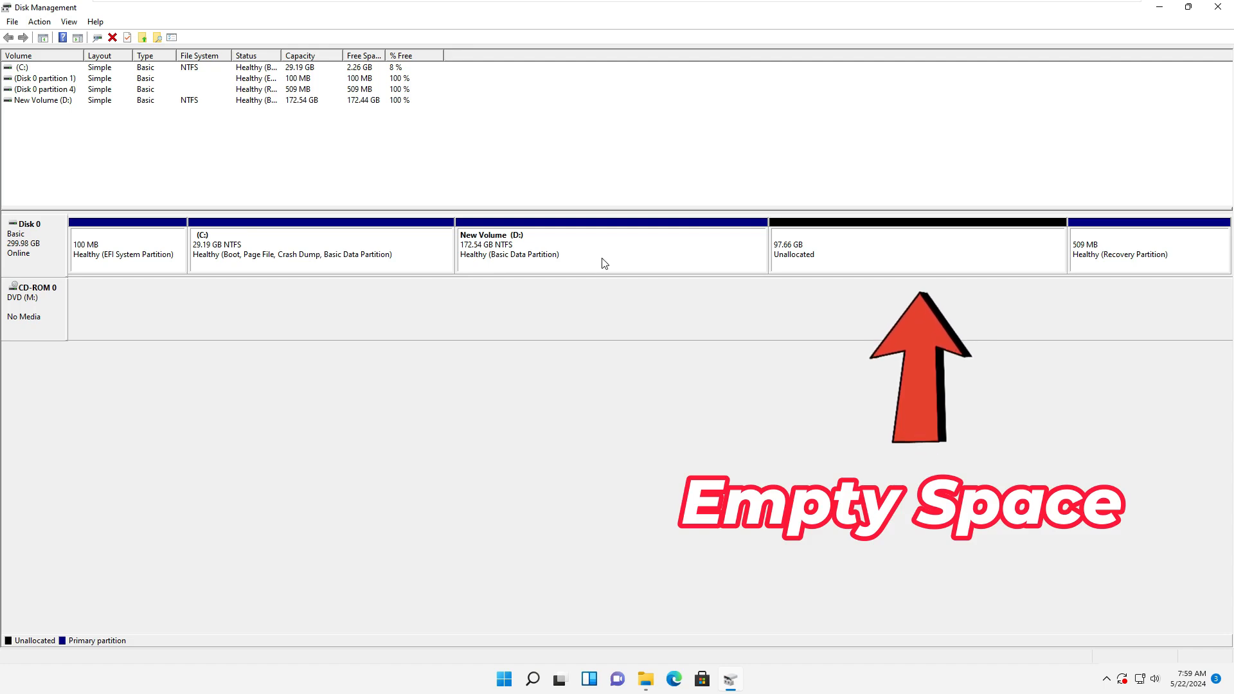
Create a 100000 MB simple volume in the unallocated space, quick-formatted as NTFS with the label New Volume.
{"action": "right_click", "coordinate": [869, 249]}
{"action": "left_click", "coordinate": [900, 261]}
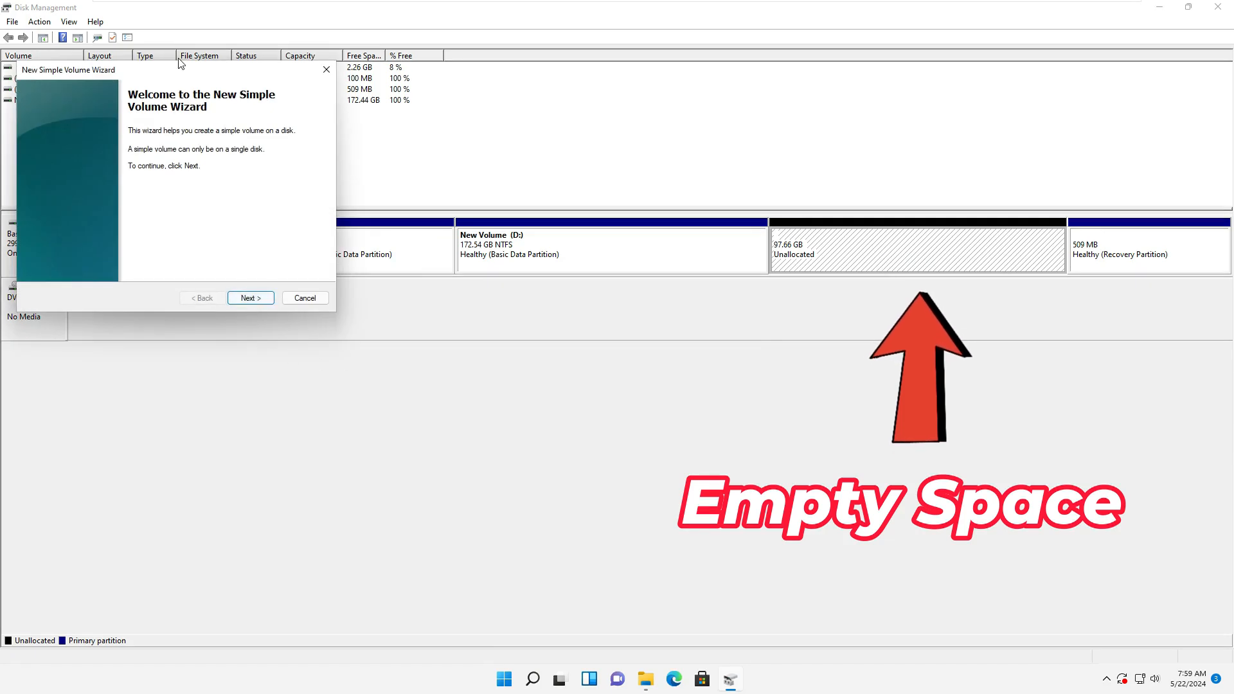
{"action": "left_click_drag", "start_coordinate": [181, 62], "coordinate": [611, 234]}
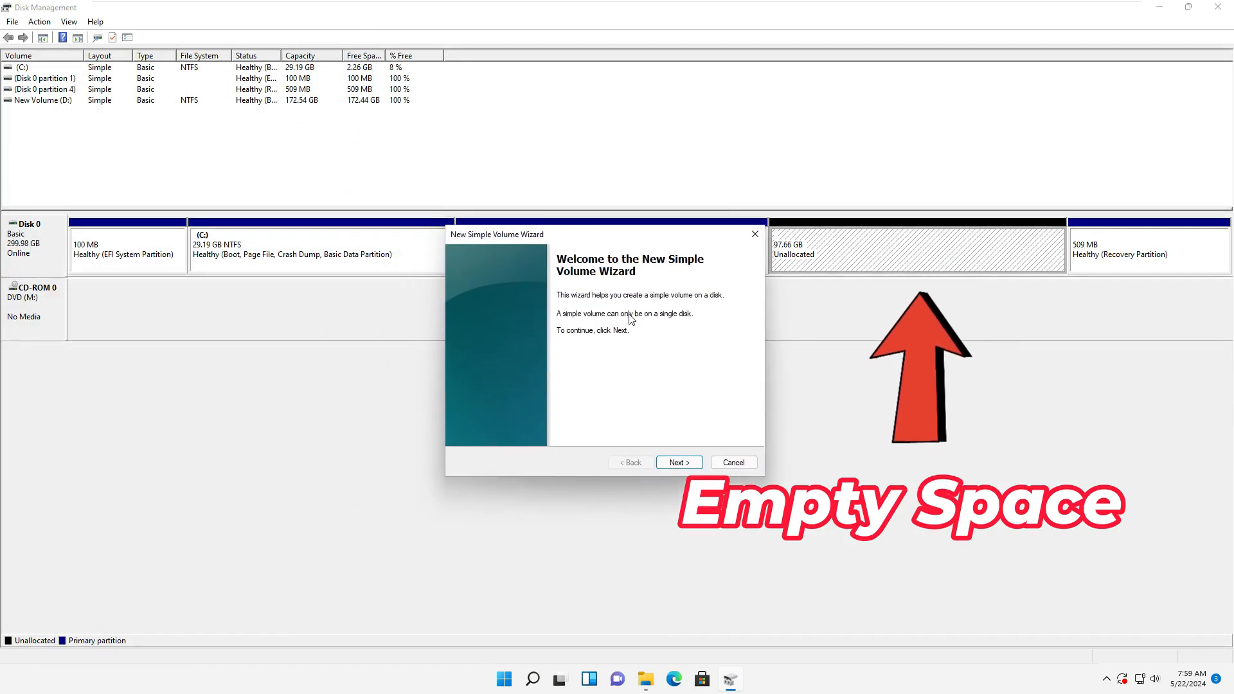
{"action": "left_click", "coordinate": [680, 463]}
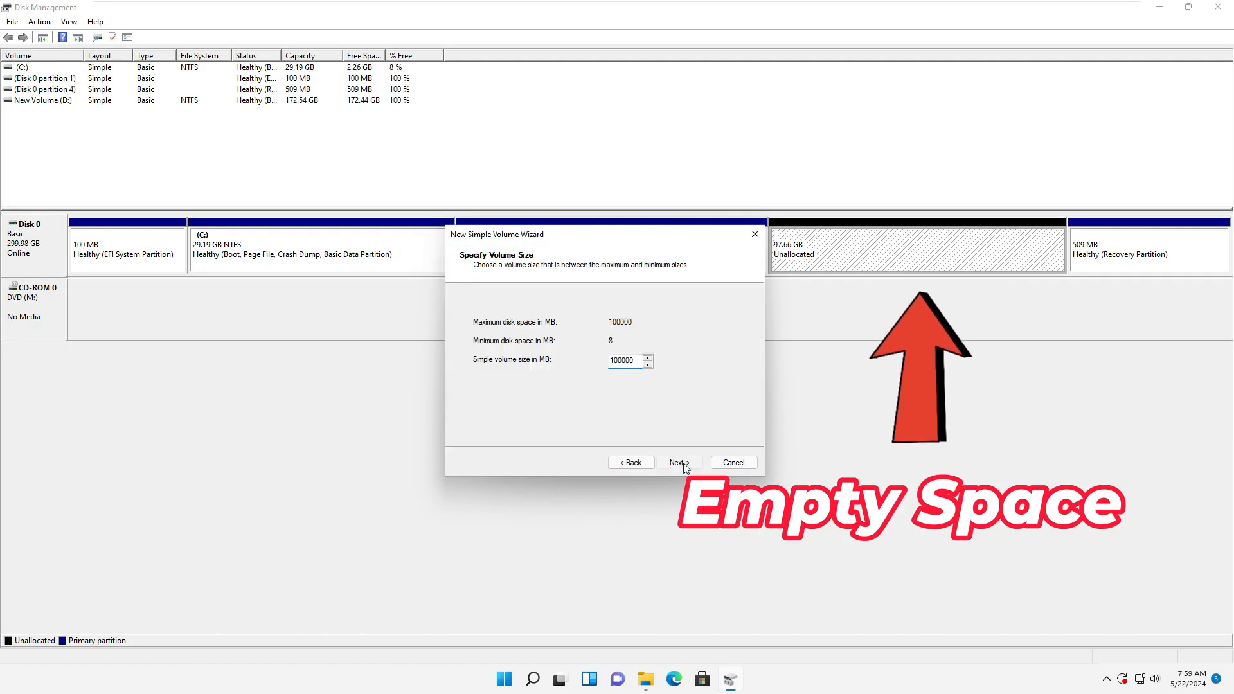
{"action": "left_click", "coordinate": [680, 463]}
{"action": "left_click", "coordinate": [680, 463]}
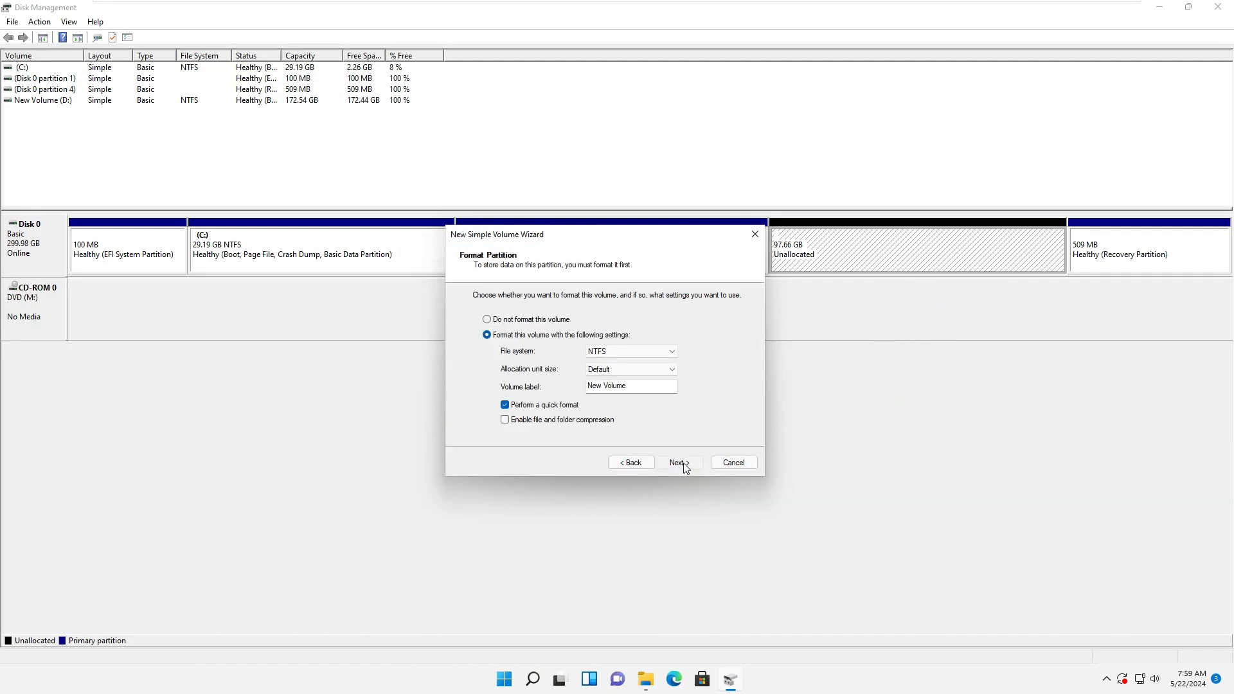
{"action": "left_click", "coordinate": [682, 463]}
{"action": "left_click", "coordinate": [683, 464]}
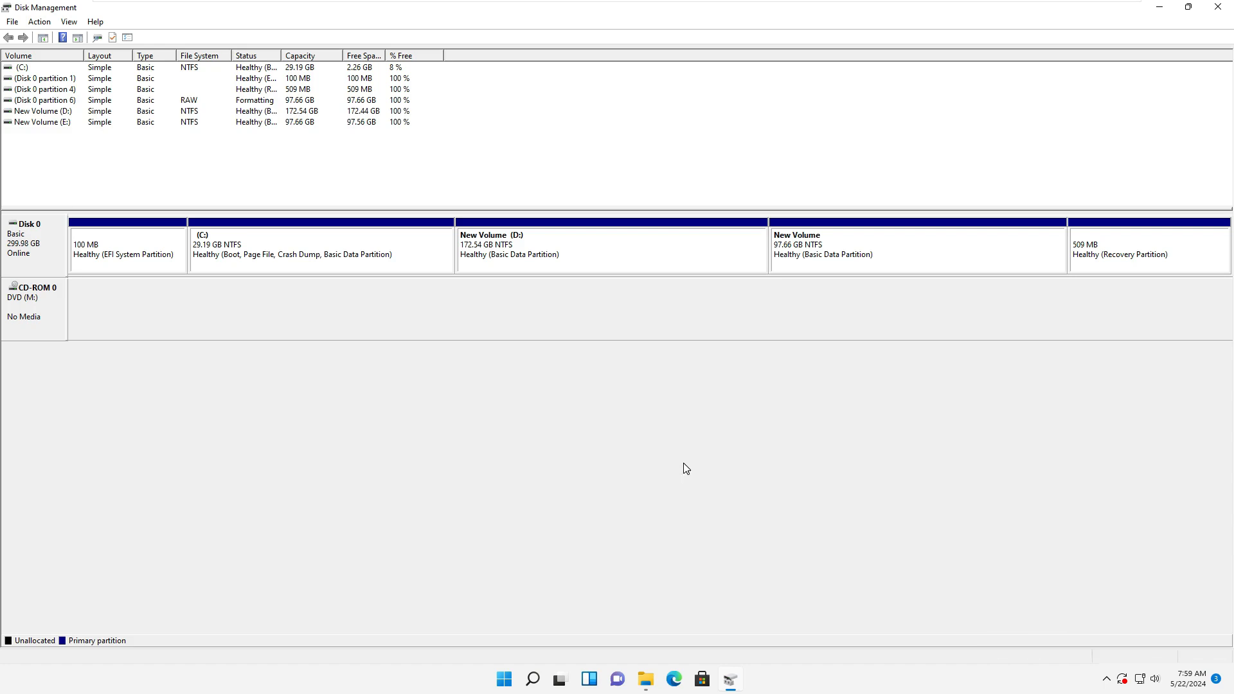
Switch to File Explorer and cut all the folders stored on New Volume (D:).
{"action": "left_click", "coordinate": [1160, 7]}
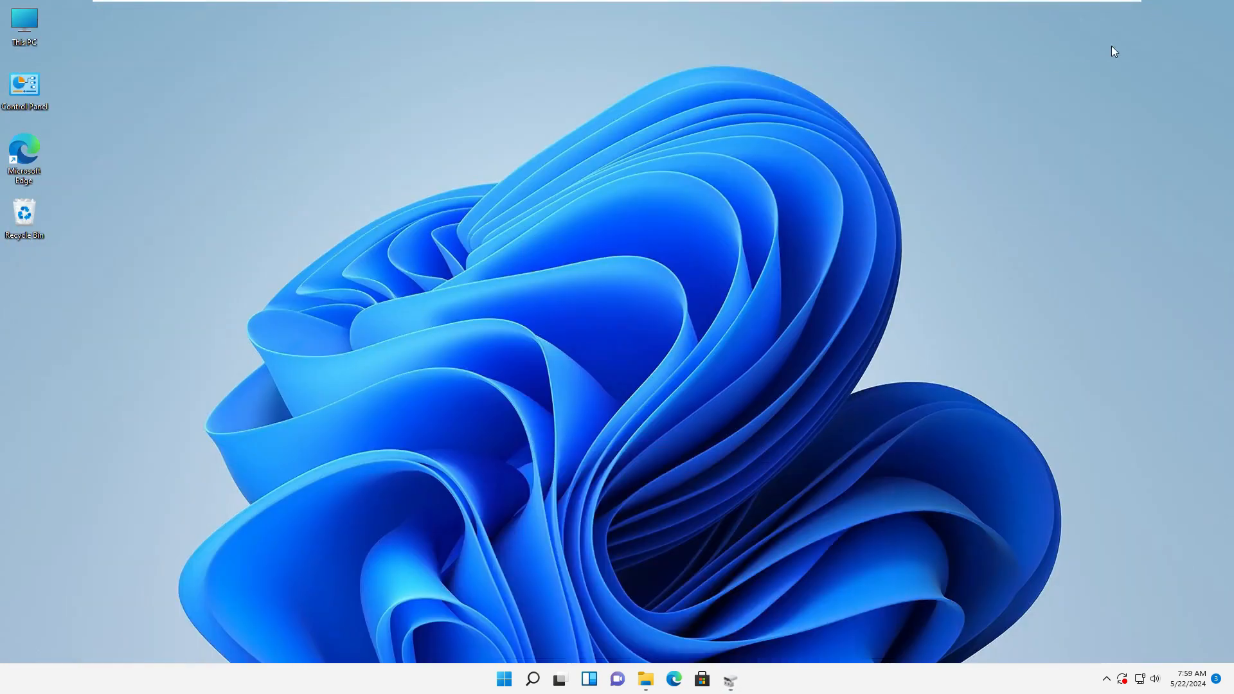
{"action": "left_click", "coordinate": [645, 679]}
{"action": "double_click", "coordinate": [355, 176]}
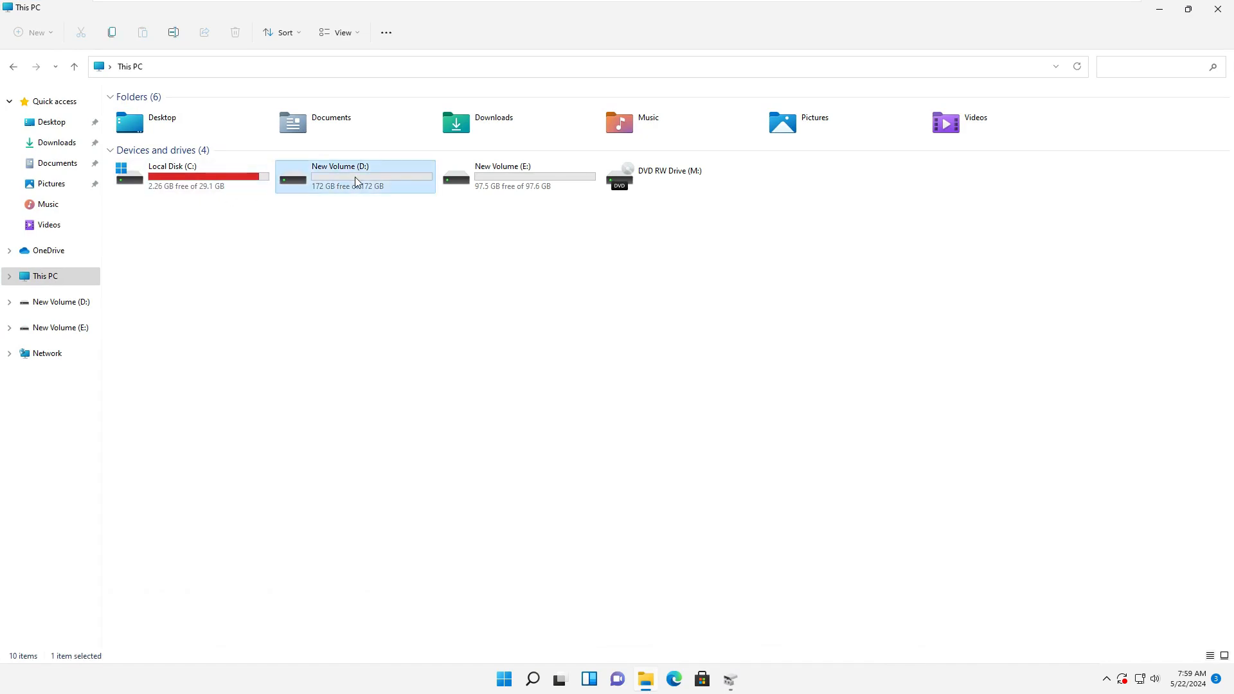
{"action": "left_click", "coordinate": [165, 133]}
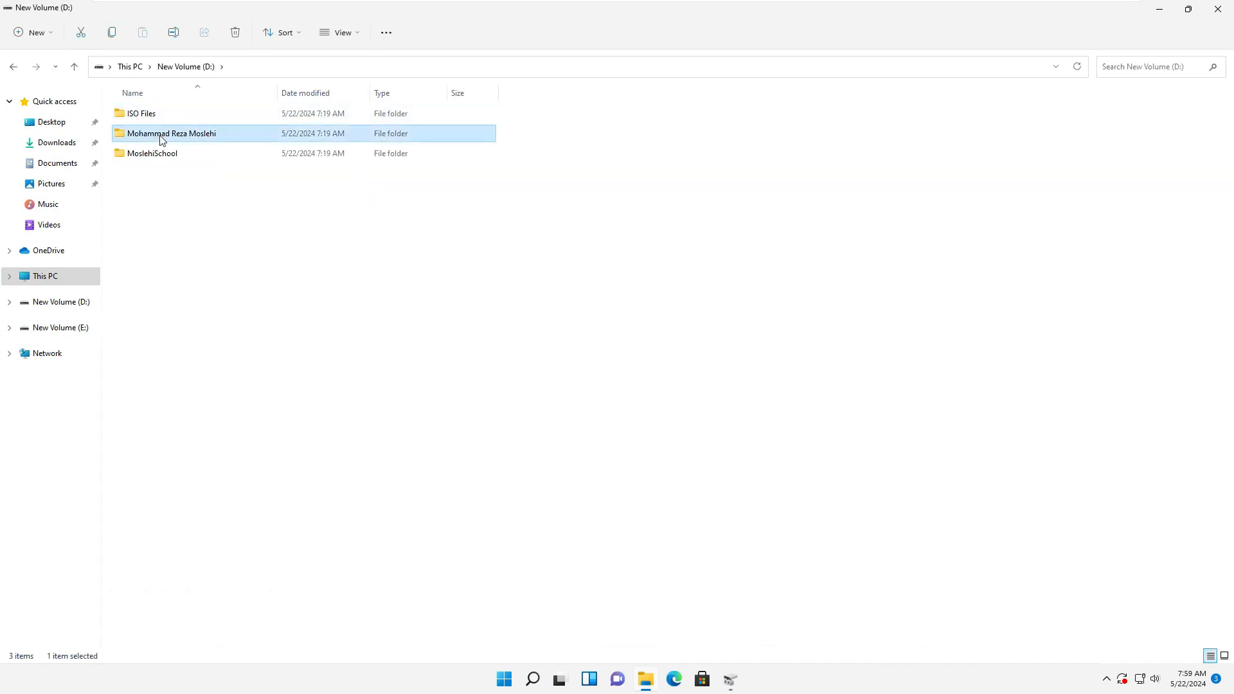
{"action": "left_click", "coordinate": [152, 155]}
{"action": "left_click_drag", "start_coordinate": [155, 204], "coordinate": [172, 112]}
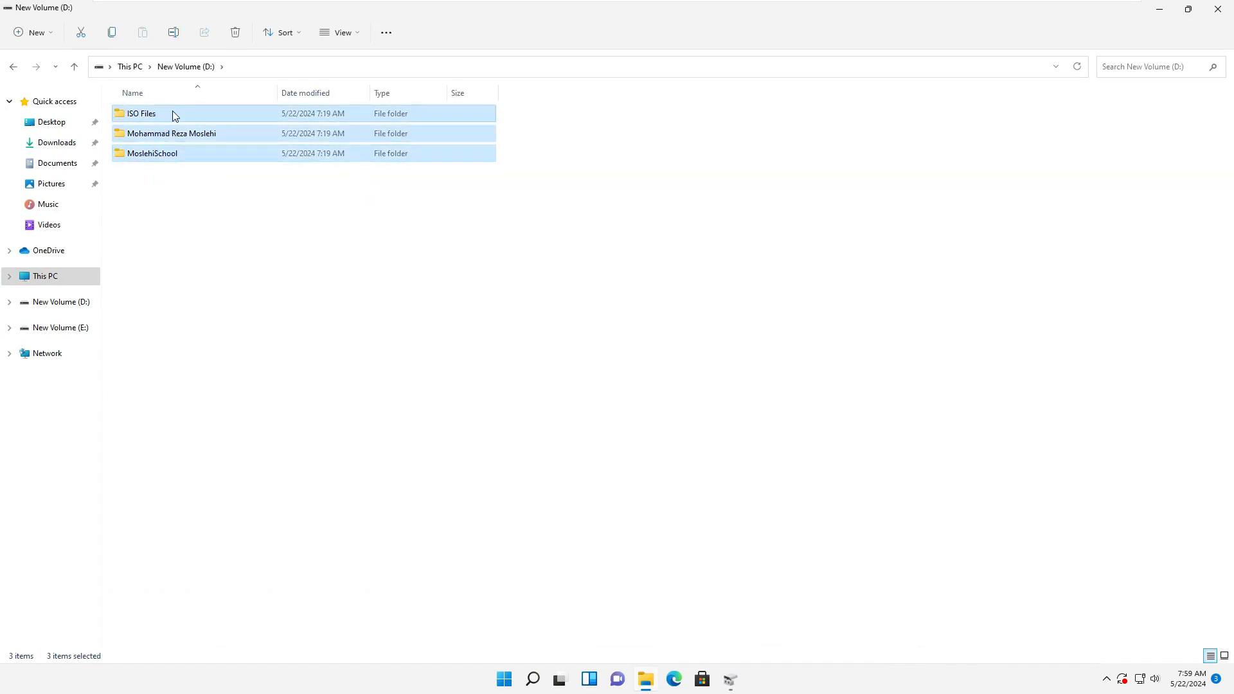
{"action": "right_click", "coordinate": [172, 113]}
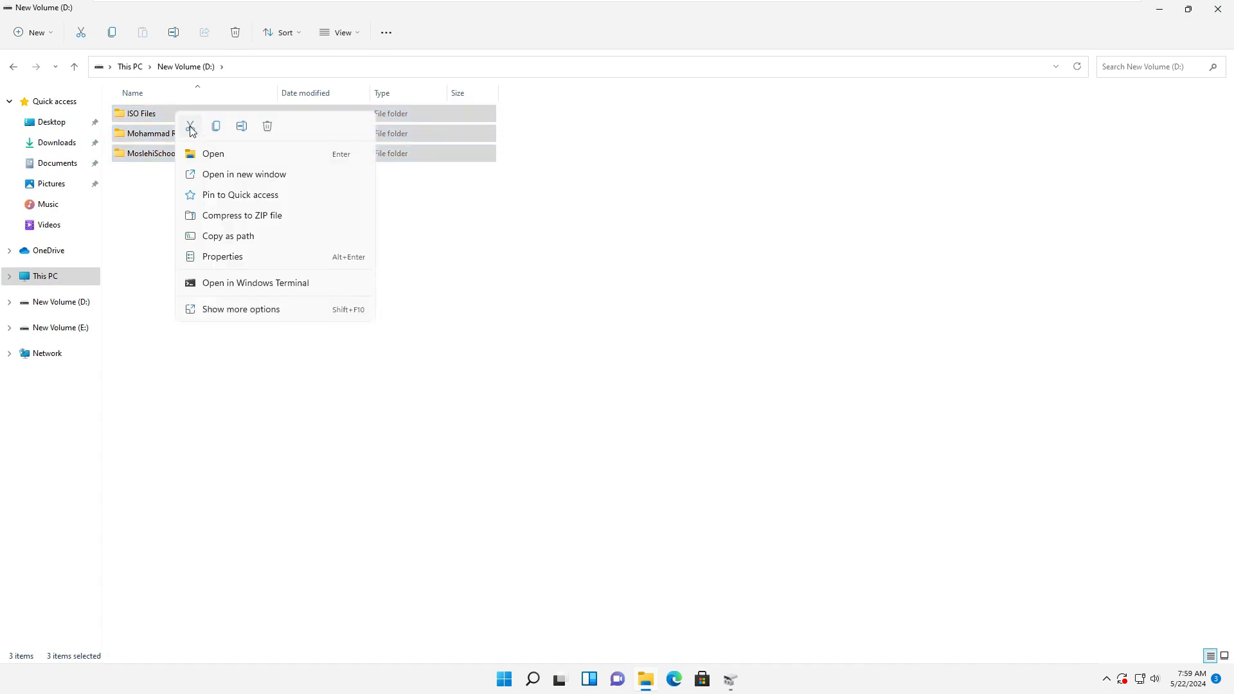
{"action": "left_click", "coordinate": [190, 124]}
Paste the cut folders into the root of New Volume (E:).
{"action": "left_click", "coordinate": [130, 66]}
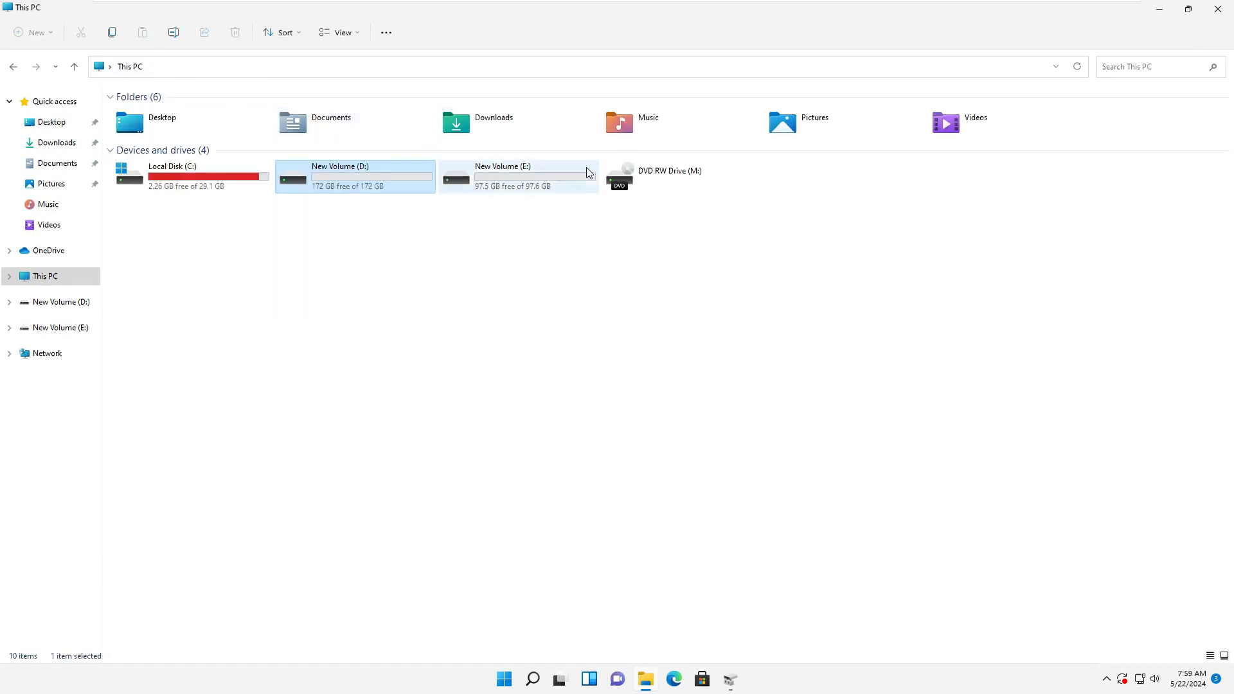
{"action": "left_click", "coordinate": [526, 179]}
{"action": "double_click", "coordinate": [526, 179]}
{"action": "right_click", "coordinate": [377, 211]}
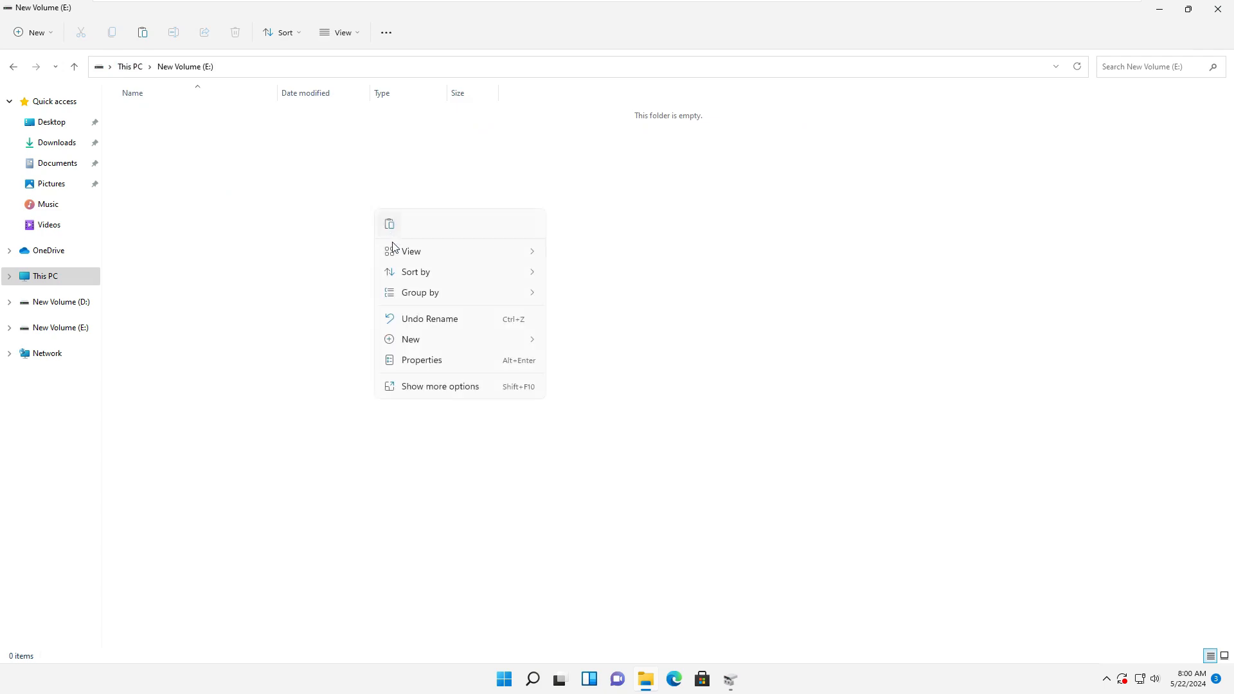
{"action": "left_click", "coordinate": [390, 226]}
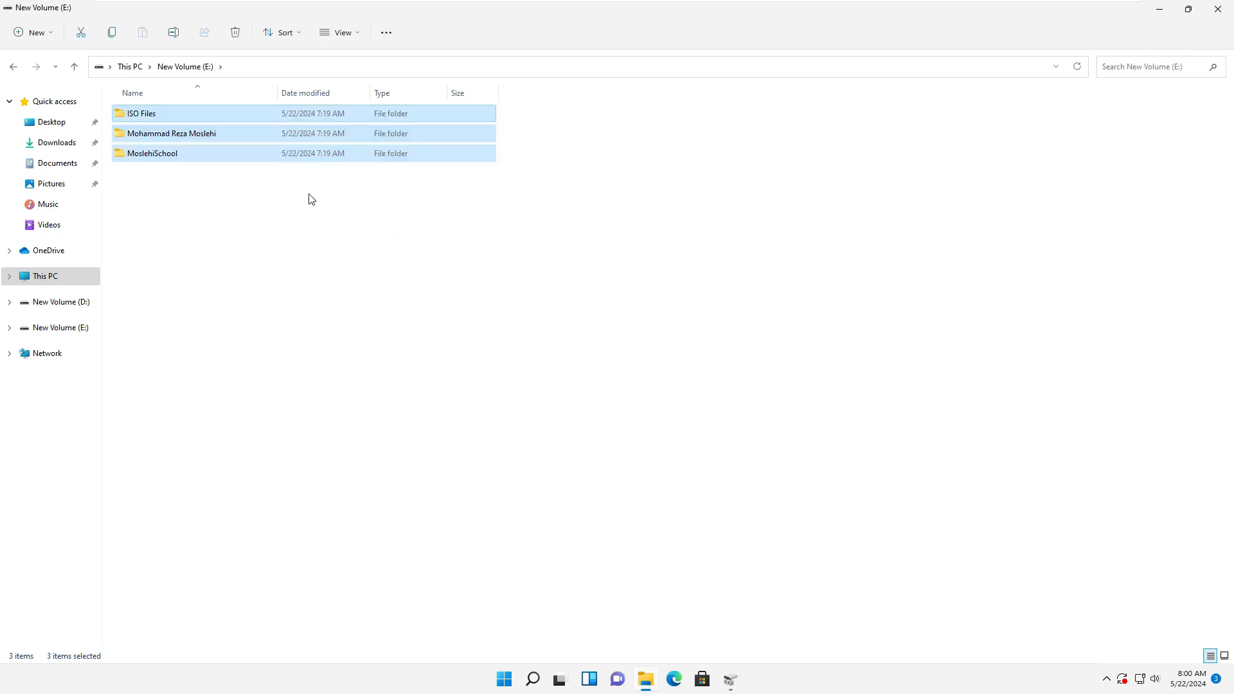
Check the folders on New Volume (E:) and the remaining contents of New Volume (D:).
{"action": "left_click_drag", "start_coordinate": [215, 227], "coordinate": [177, 101]}
{"action": "left_click", "coordinate": [130, 66]}
{"action": "double_click", "coordinate": [397, 181]}
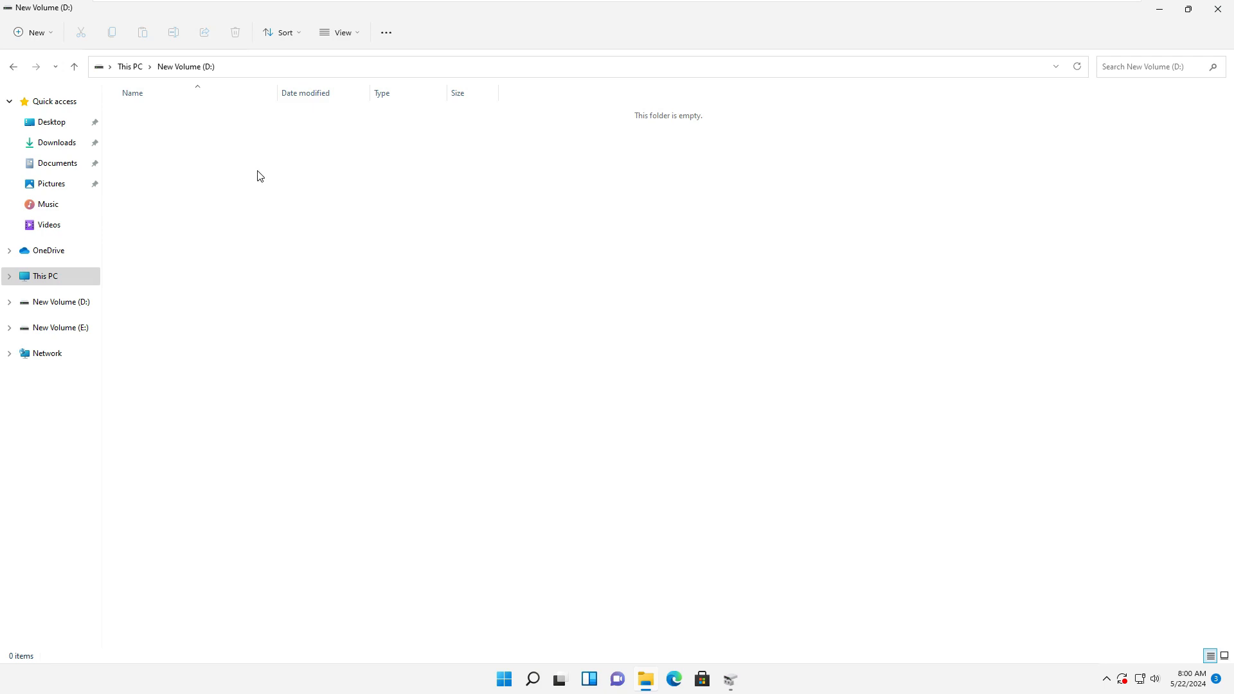
Switch back to Disk Management and delete the New Volume (D:) partition, accepting the loss of its data.
{"action": "left_click", "coordinate": [732, 680]}
{"action": "right_click", "coordinate": [545, 252]}
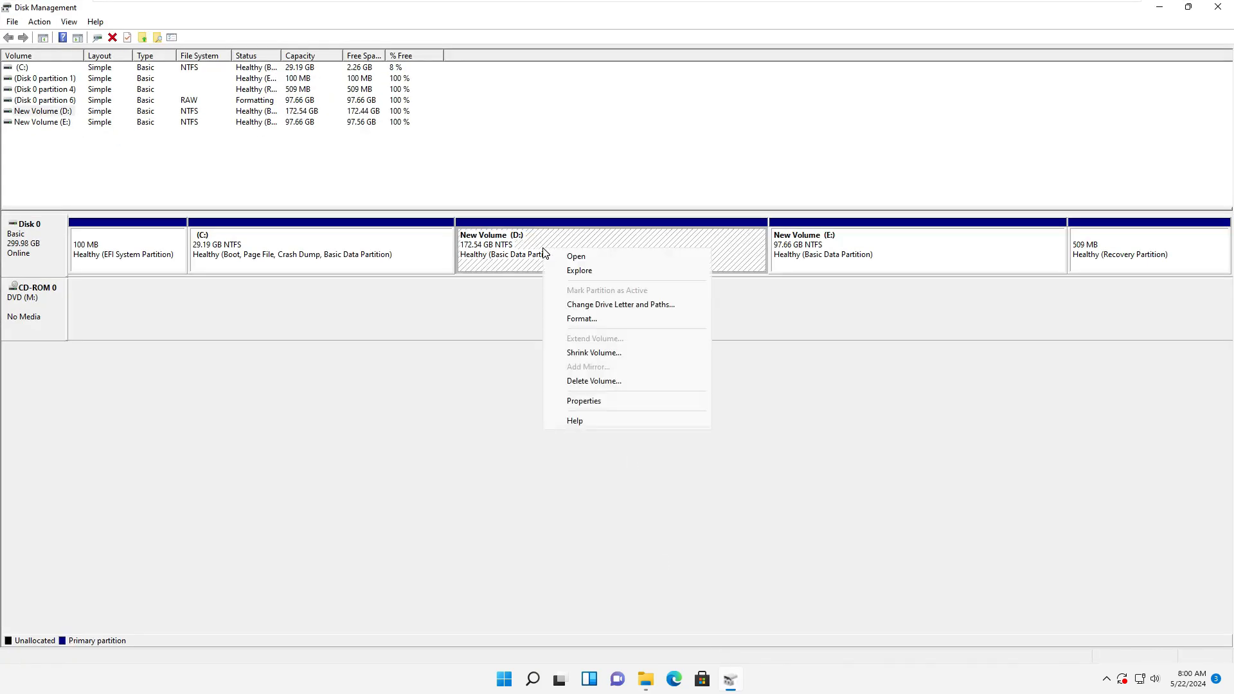
{"action": "left_click", "coordinate": [592, 381]}
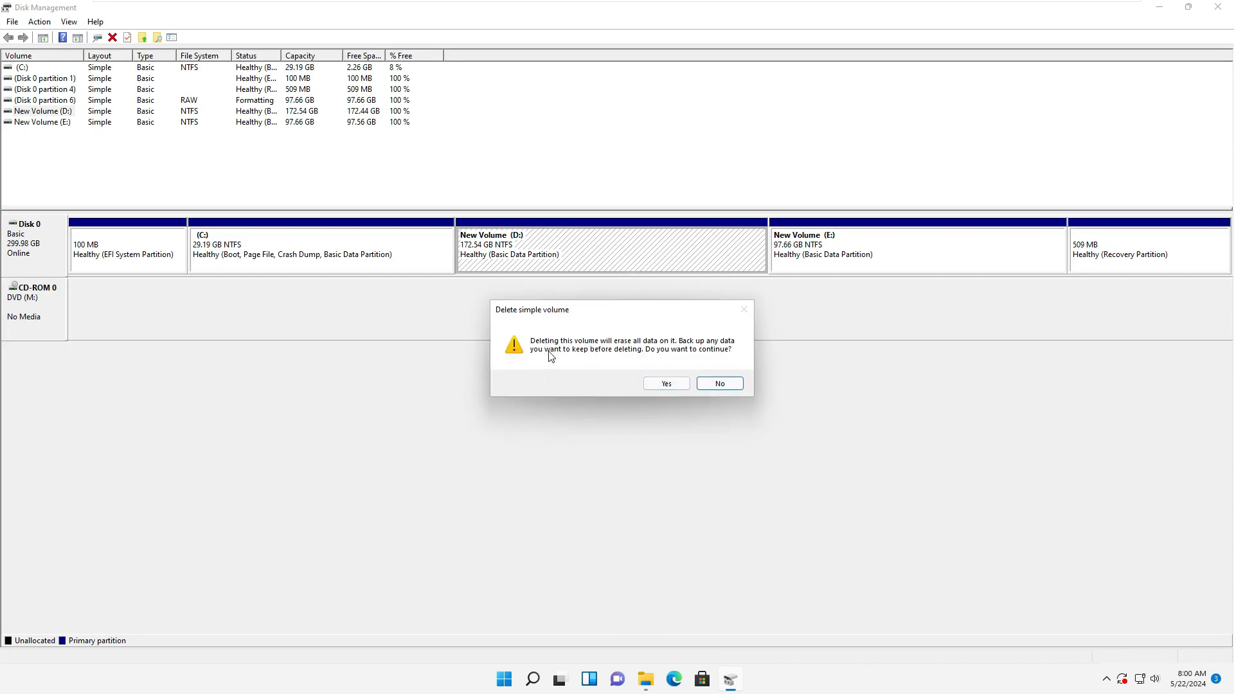
{"action": "left_click", "coordinate": [670, 384]}
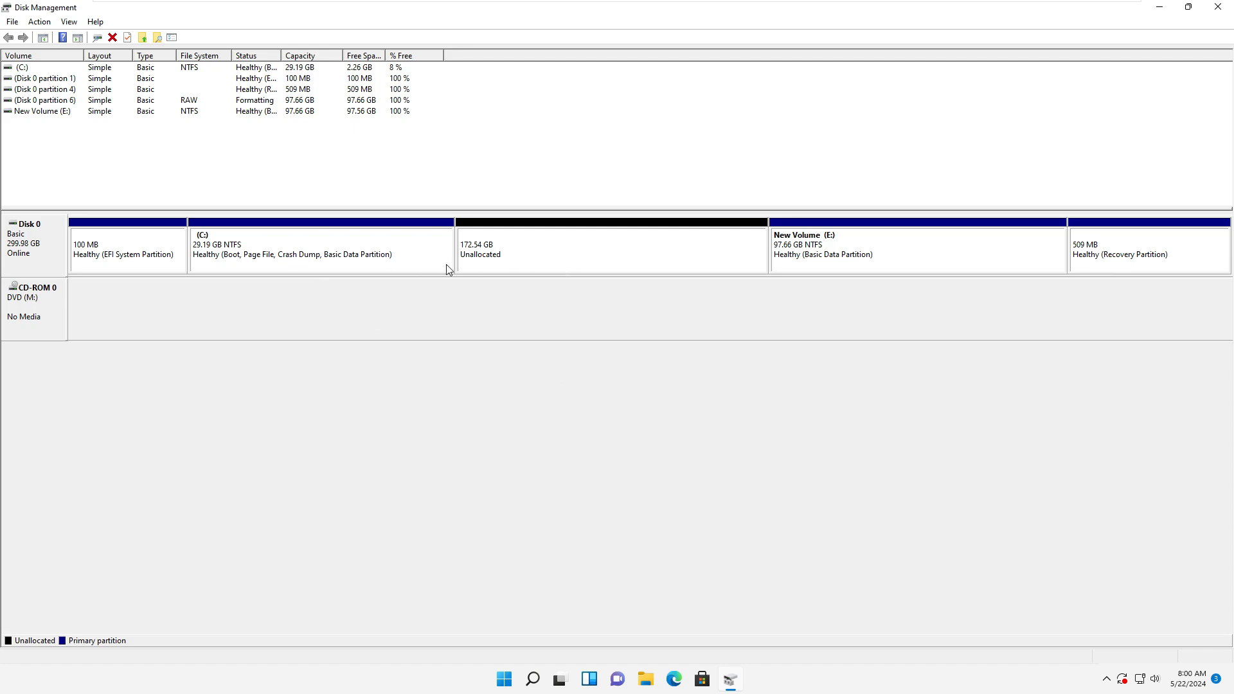
Extend the C: volume by the full 176678 MB of Disk 0, removing and re-adding that disk in the selection before finishing.
{"action": "right_click", "coordinate": [367, 254]}
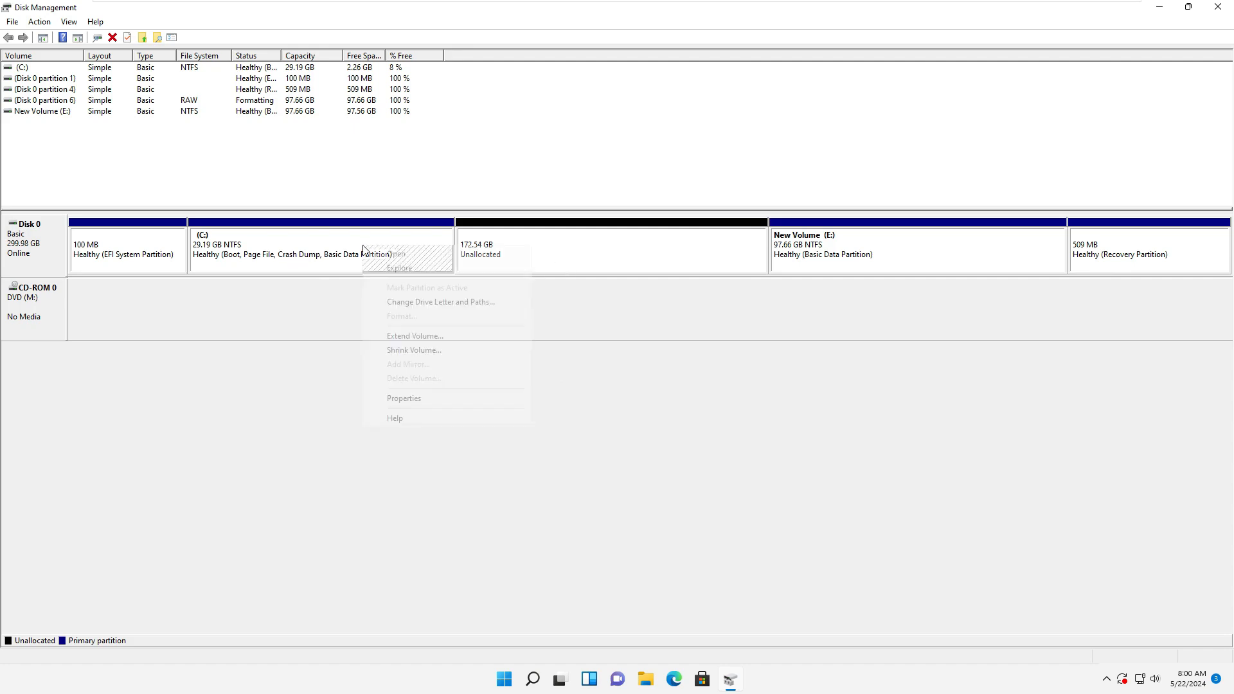
{"action": "left_click", "coordinate": [423, 337]}
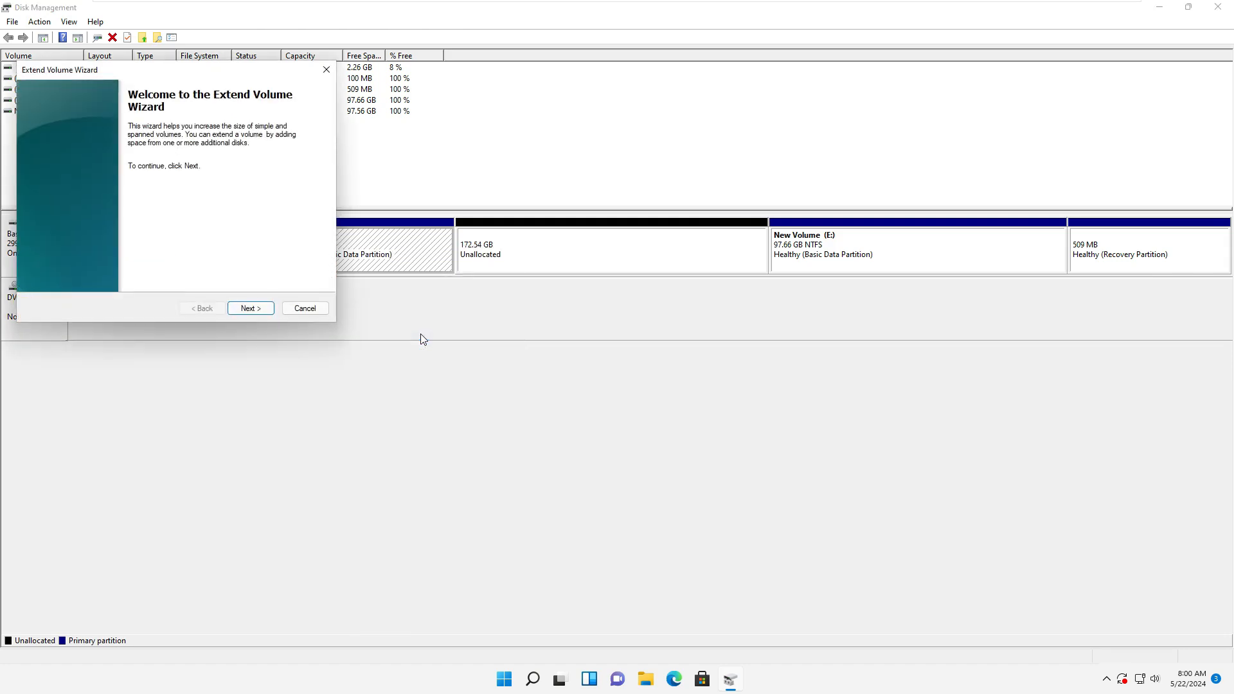
{"action": "left_click_drag", "start_coordinate": [190, 75], "coordinate": [675, 240]}
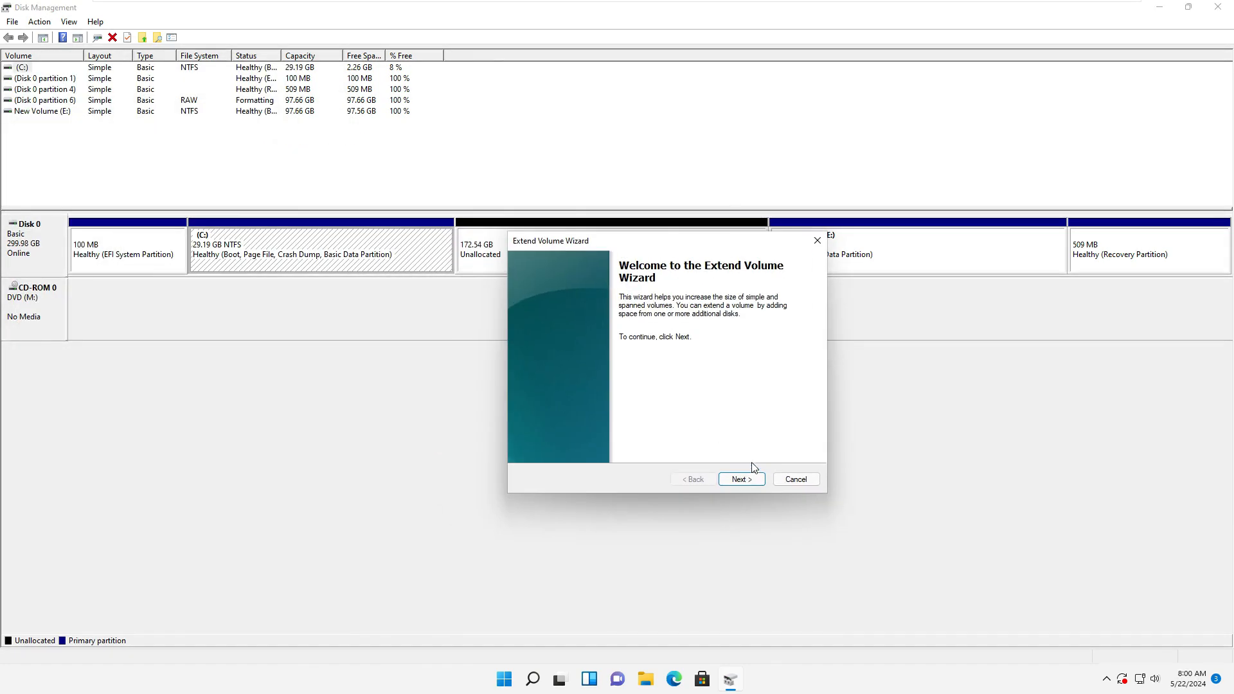
{"action": "left_click", "coordinate": [758, 481]}
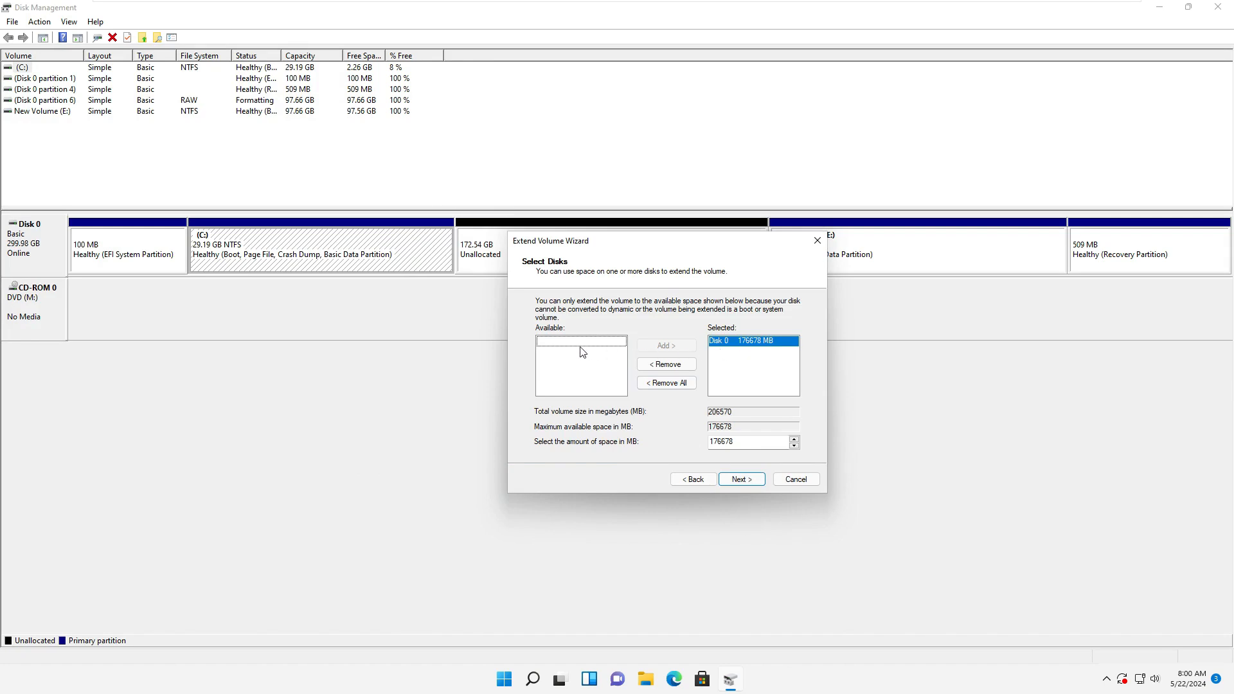
{"action": "left_click", "coordinate": [744, 342]}
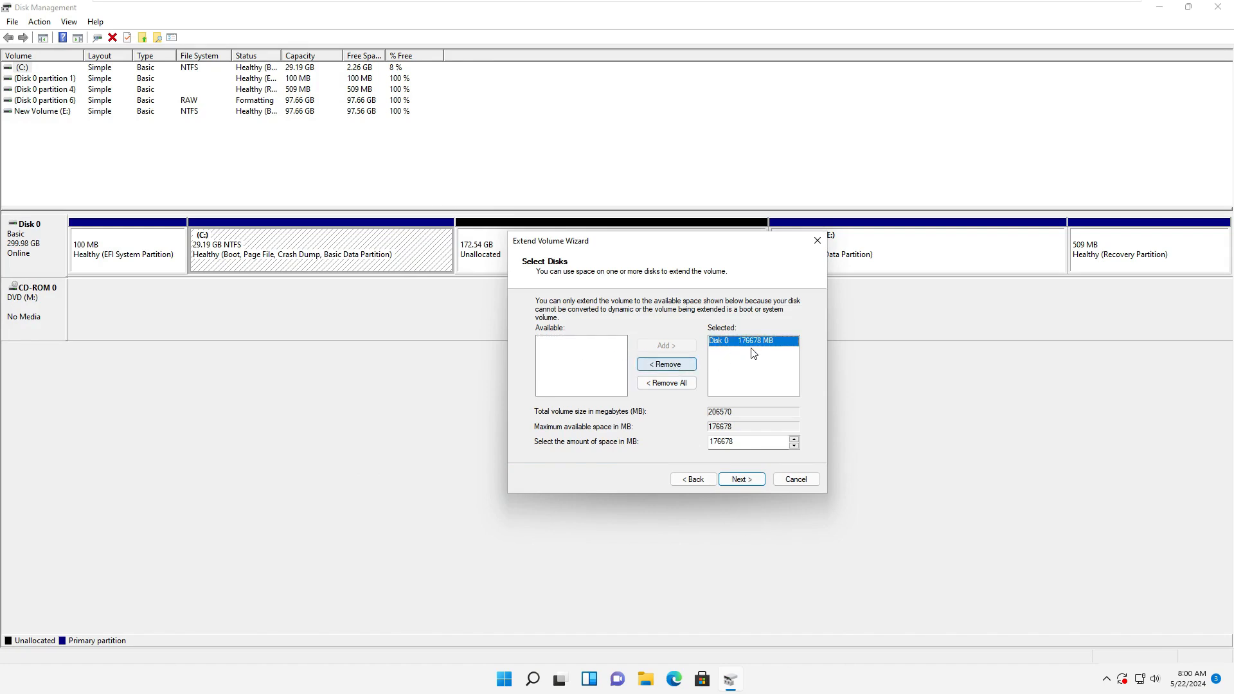
{"action": "left_click", "coordinate": [668, 365]}
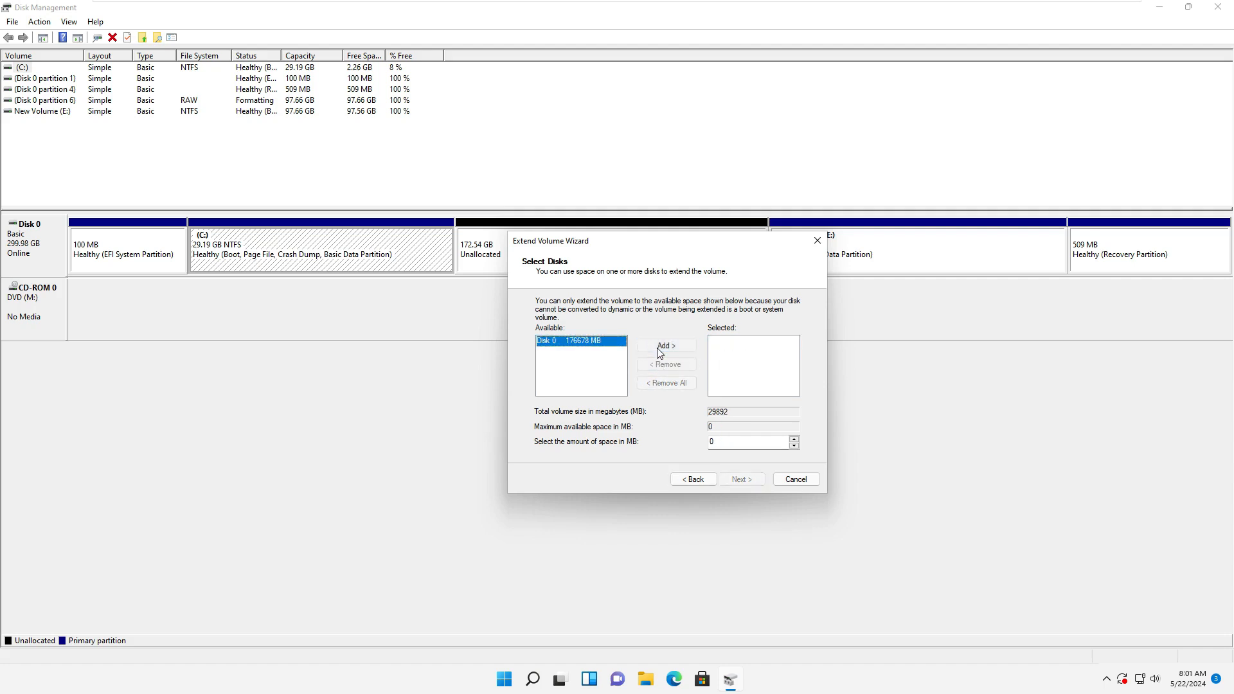
{"action": "left_click", "coordinate": [658, 347]}
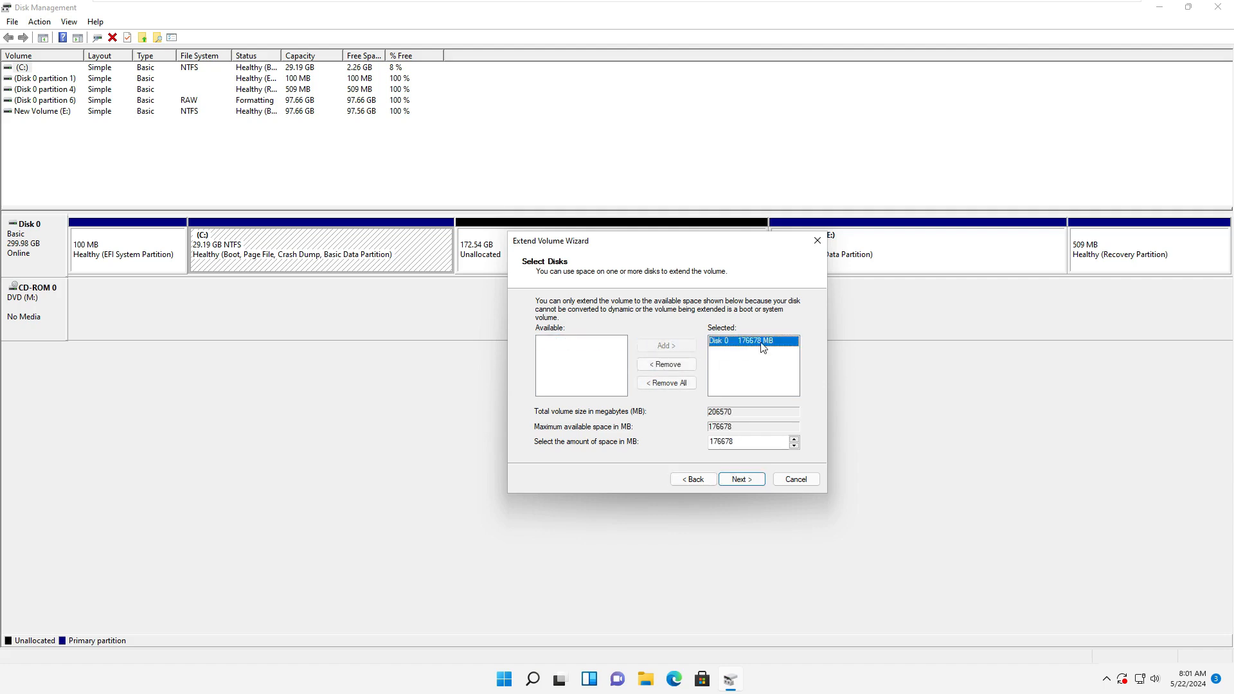
{"action": "left_click", "coordinate": [751, 480]}
{"action": "left_click", "coordinate": [746, 482]}
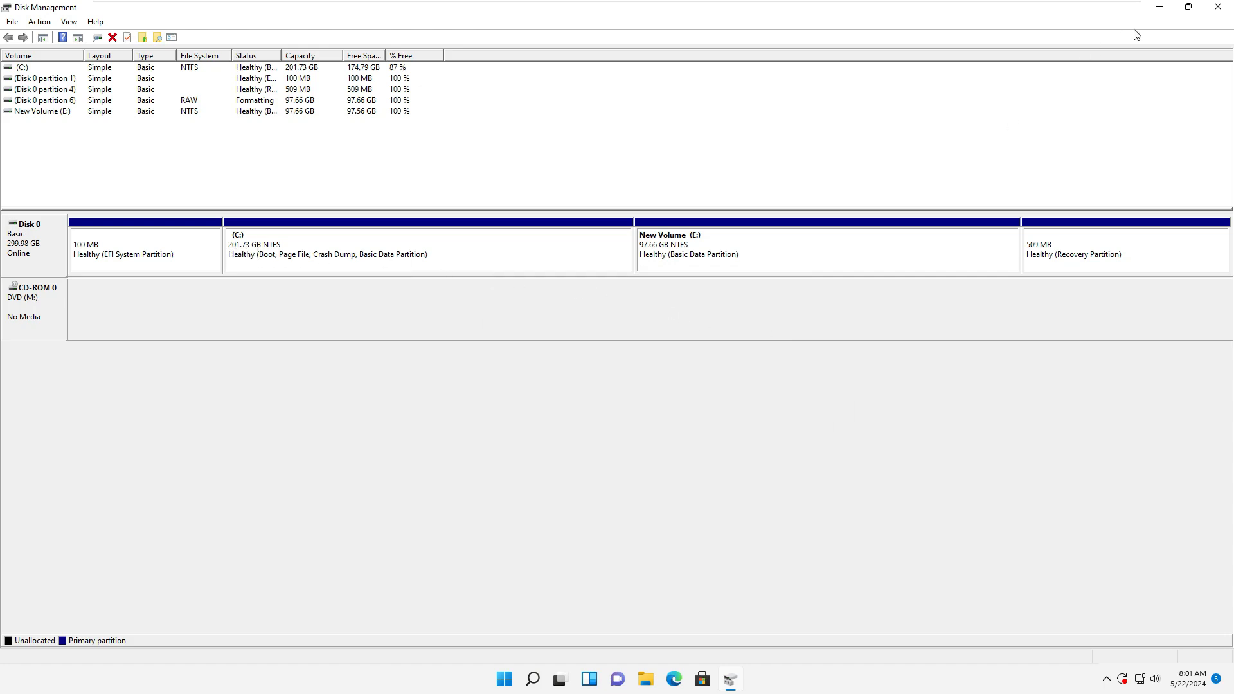
Minimize Disk Management, switch to File Explorer and check the size and free space of Local Disk (C:) in This PC.
{"action": "left_click", "coordinate": [1159, 7]}
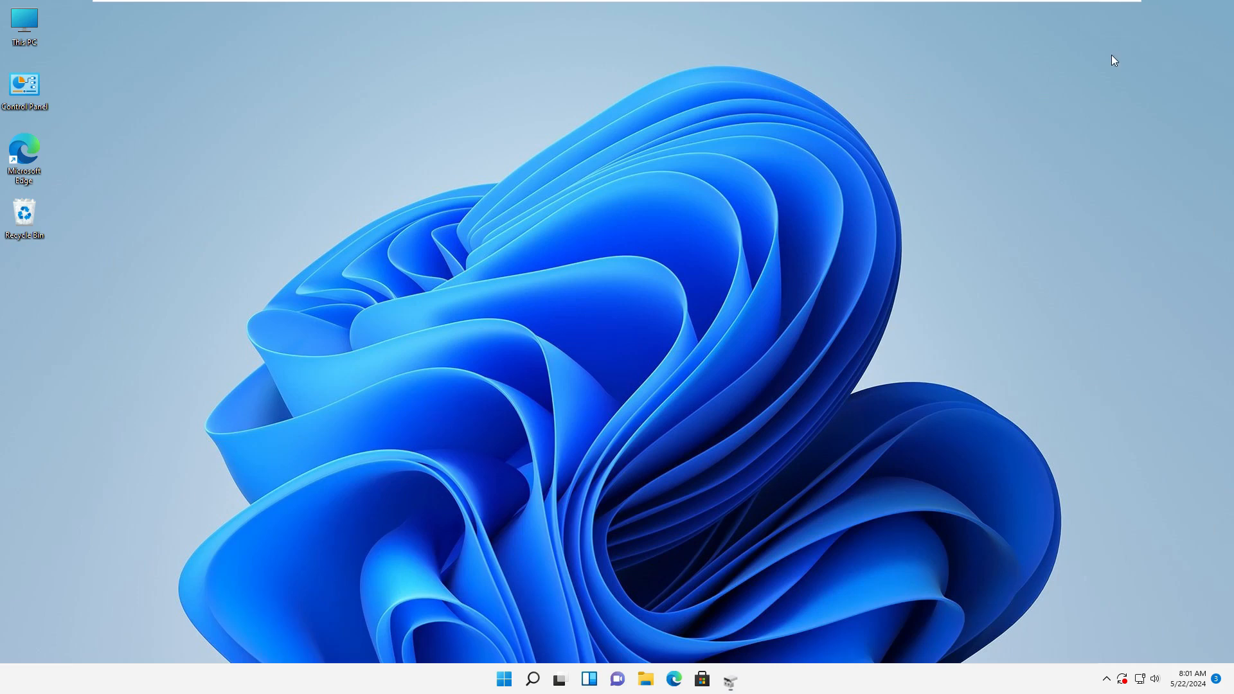
{"action": "left_click", "coordinate": [646, 680]}
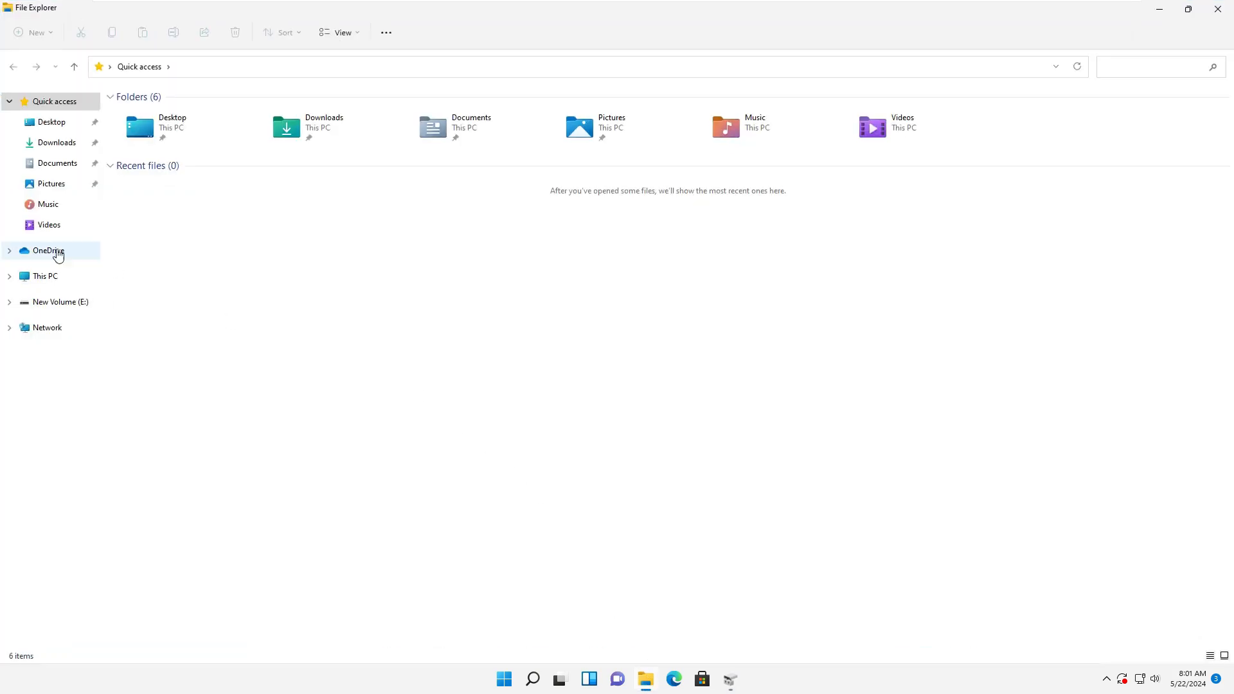
{"action": "left_click", "coordinate": [49, 281]}
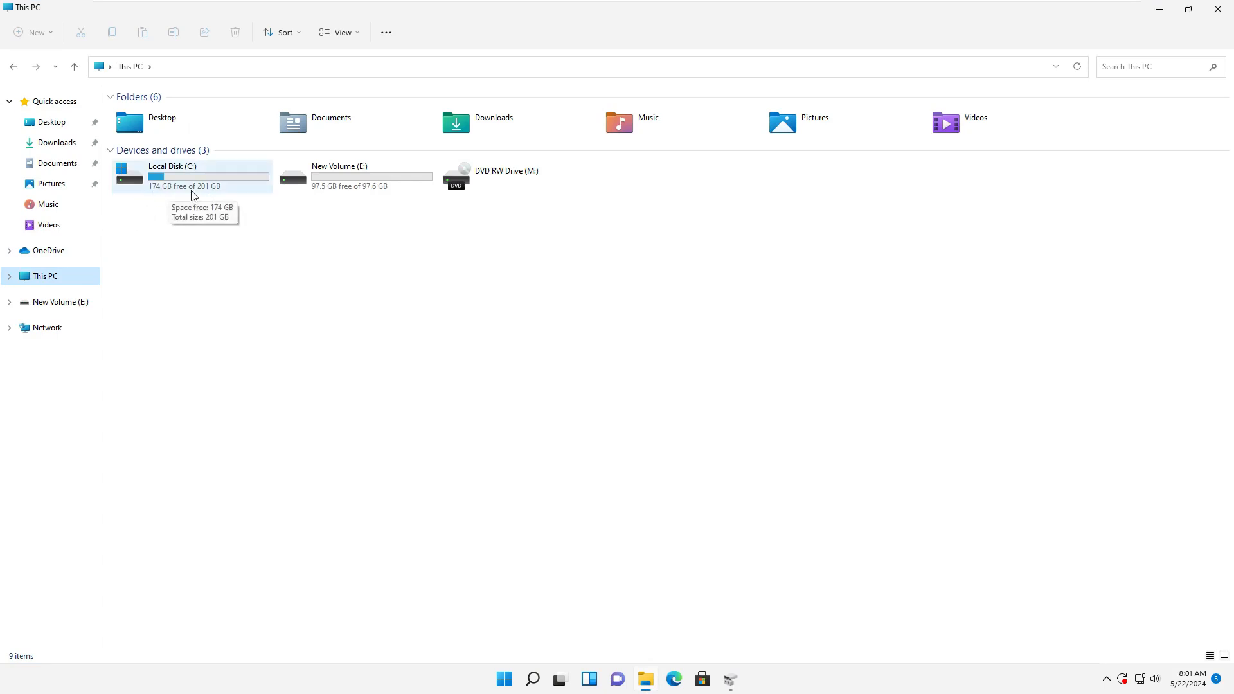
Check the moved folders on New Volume (E:) and return to the This PC overview.
{"action": "left_click", "coordinate": [362, 196]}
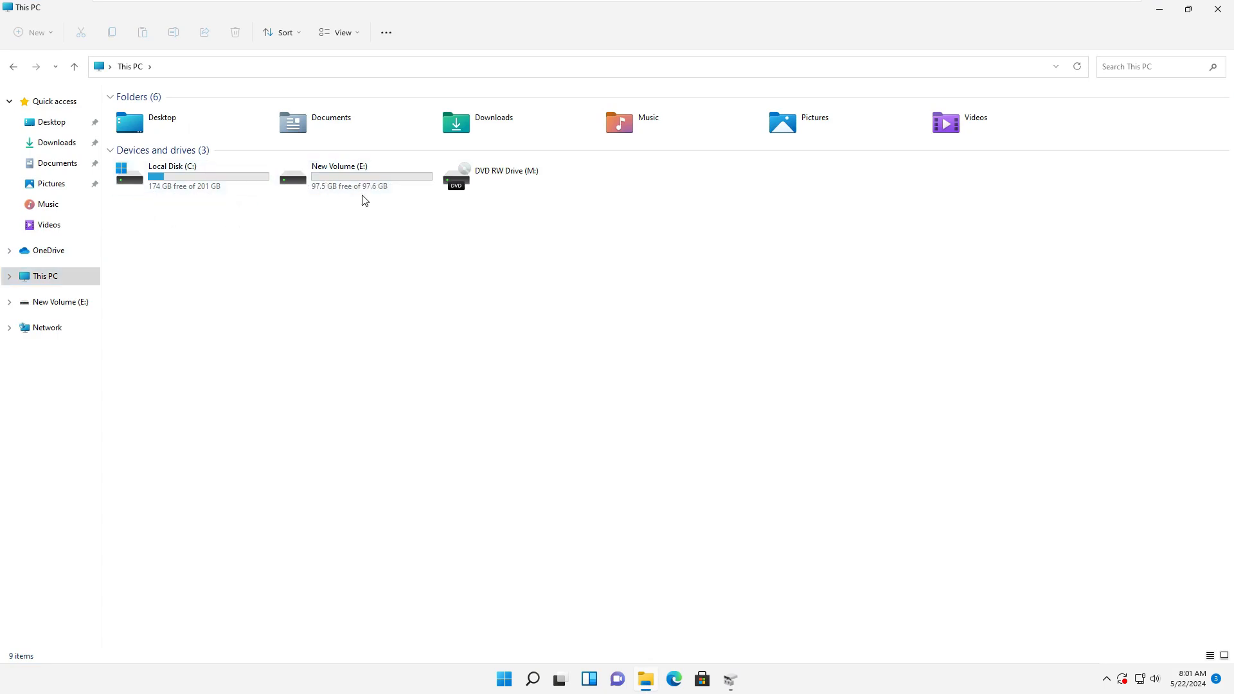
{"action": "double_click", "coordinate": [363, 196]}
{"action": "left_click_drag", "start_coordinate": [180, 224], "coordinate": [127, 71]}
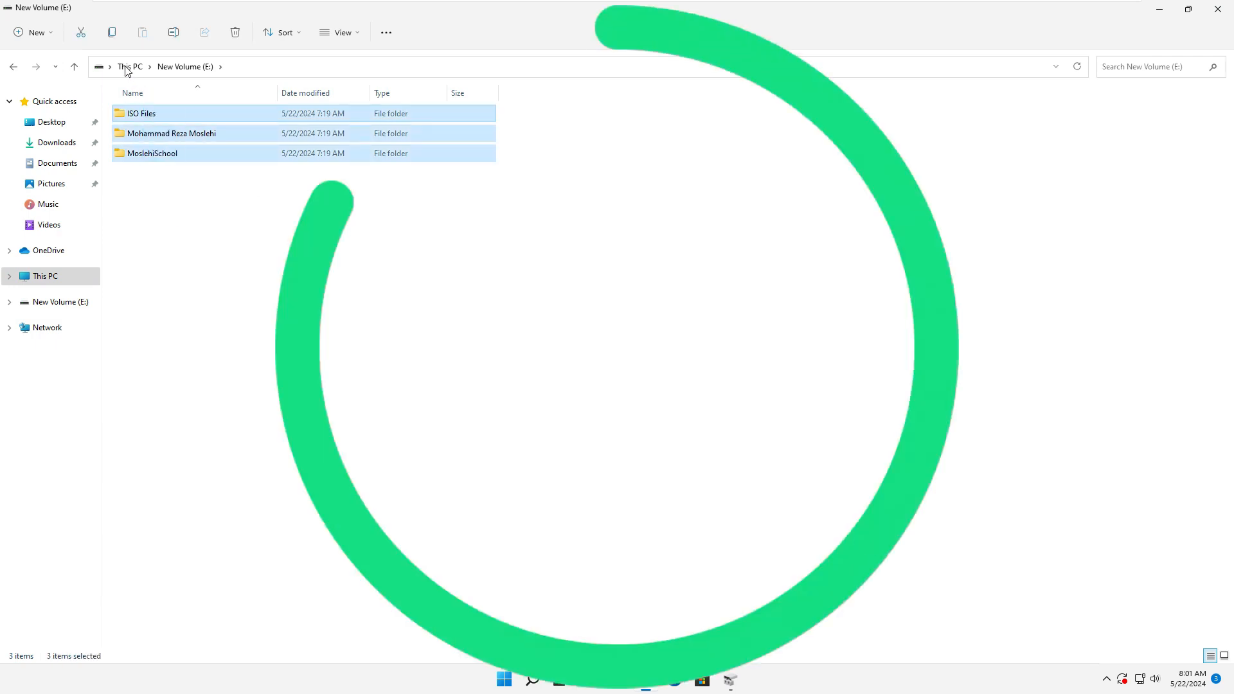
{"action": "left_click", "coordinate": [128, 67]}
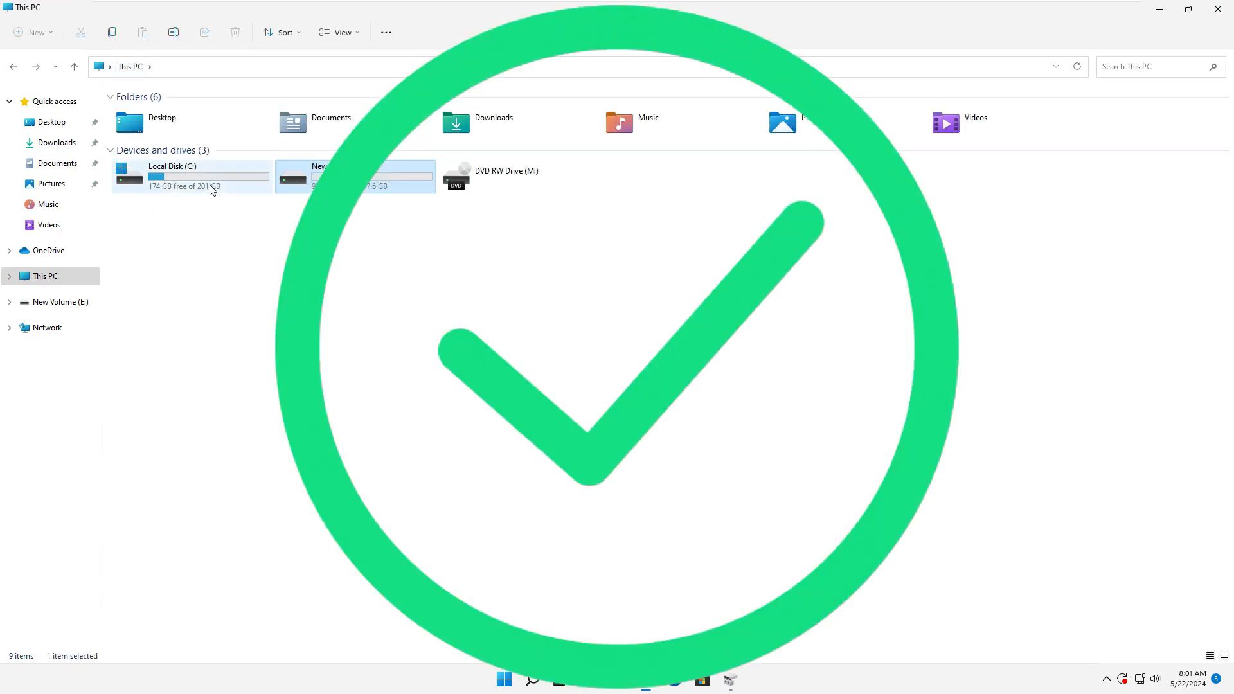